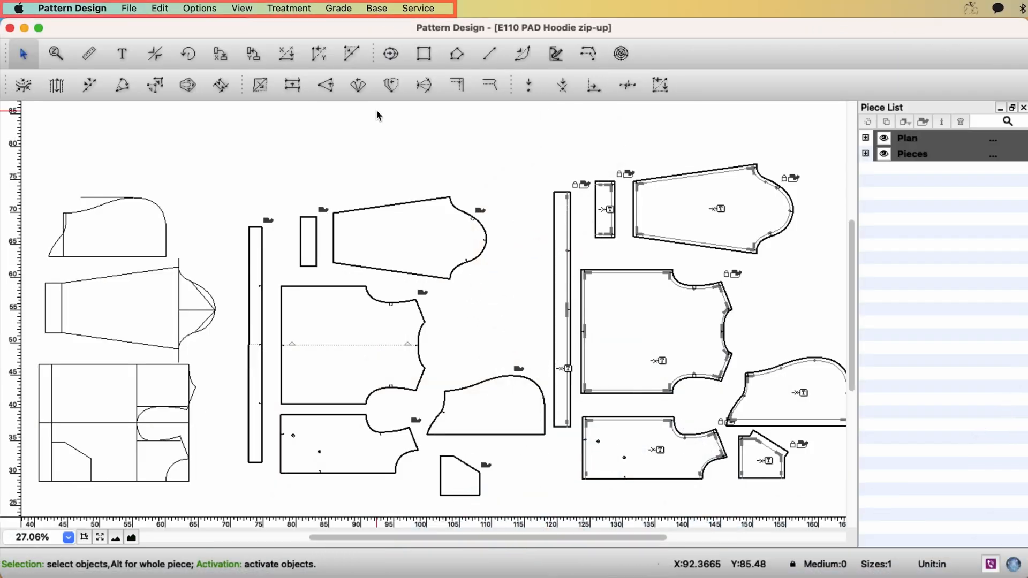
Show the Grade menu's list of grading commands over the hoodie pieces
left_click(337, 9)
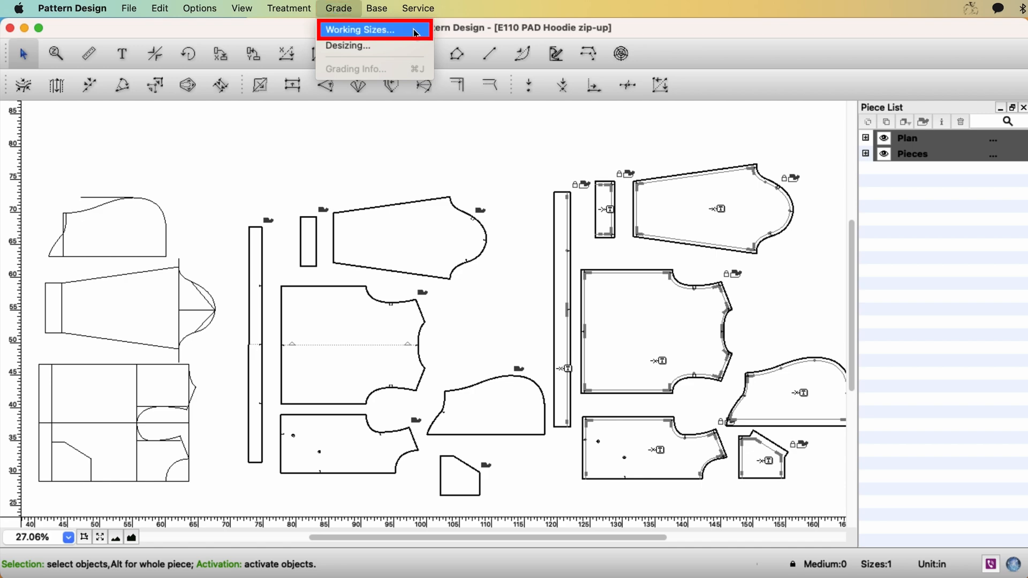
In Working Sizes, name the base Medium and insert SMALL and XSMALL before it
left_click(415, 33)
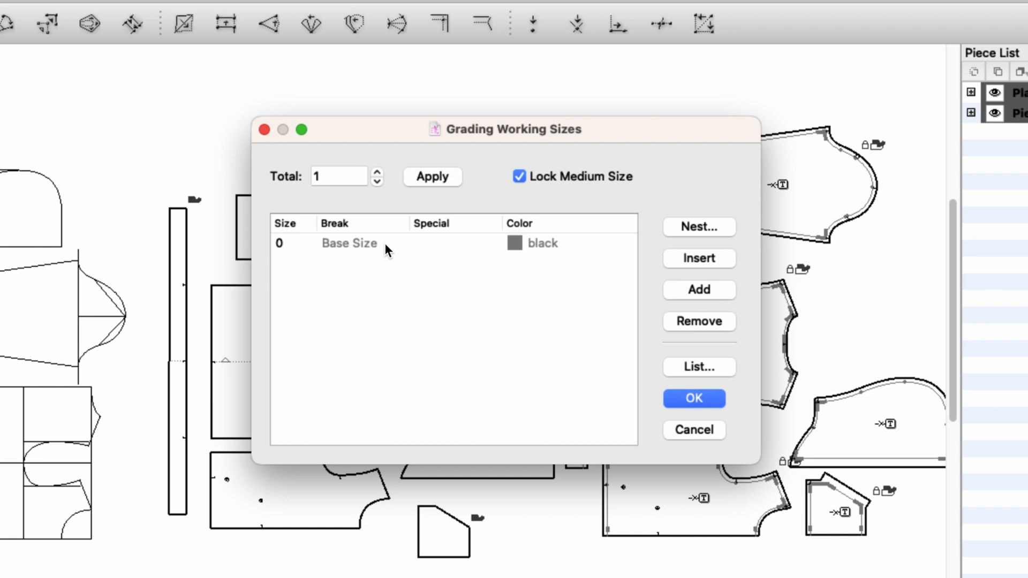
double_click(450, 244)
type("Medium")
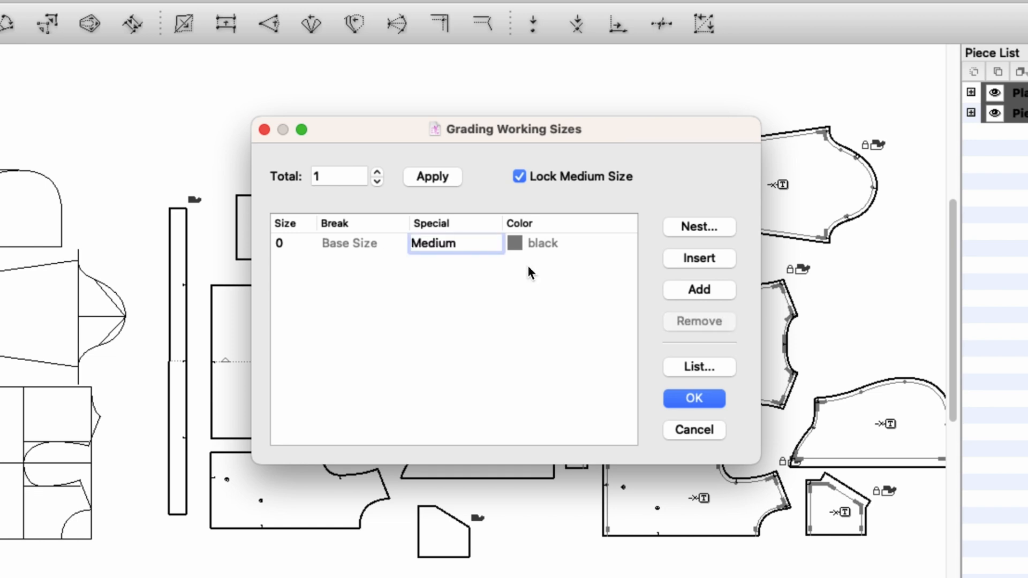
key("Return")
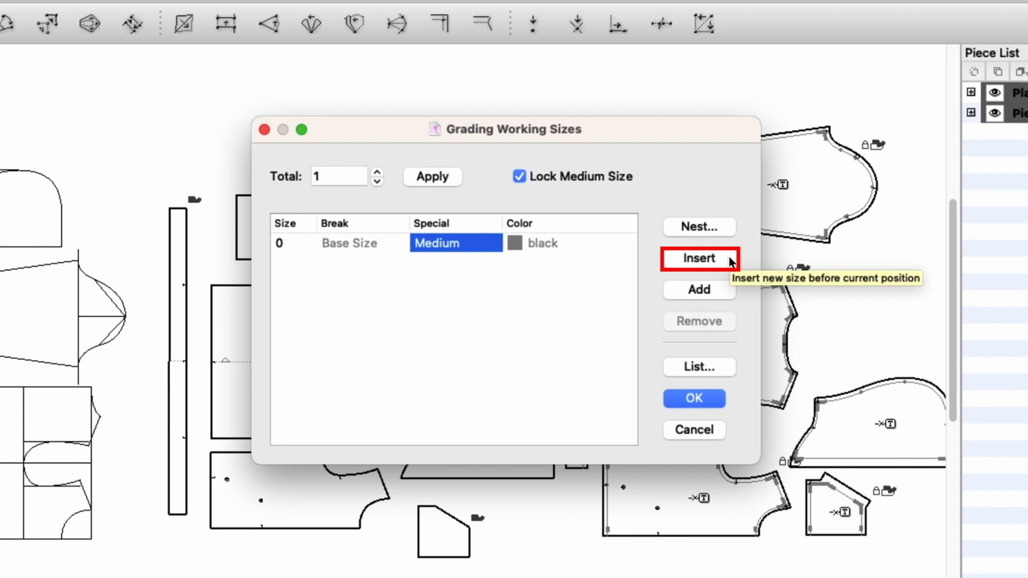
left_click(699, 258)
type("Small")
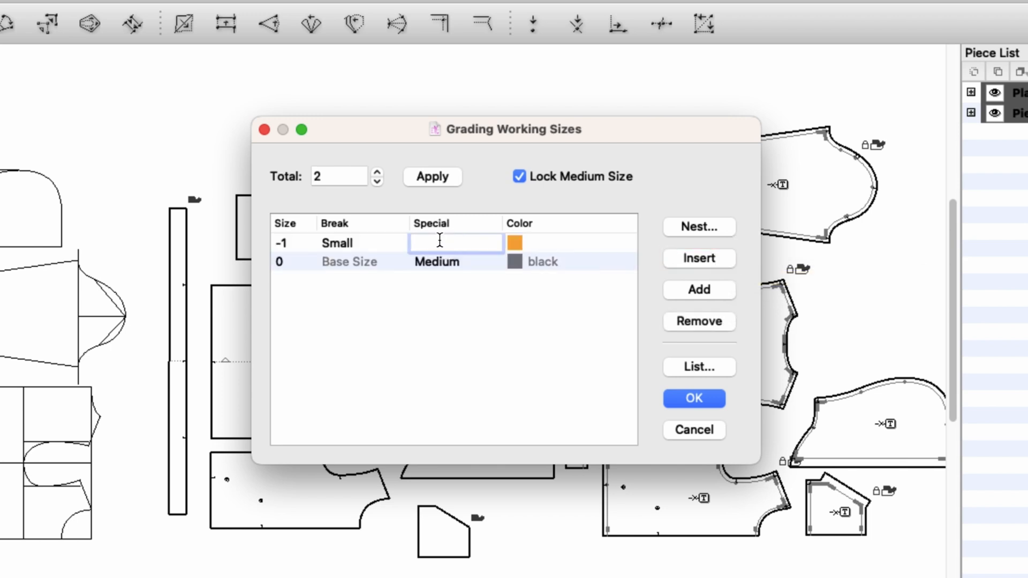
type("SMALL")
key("Return")
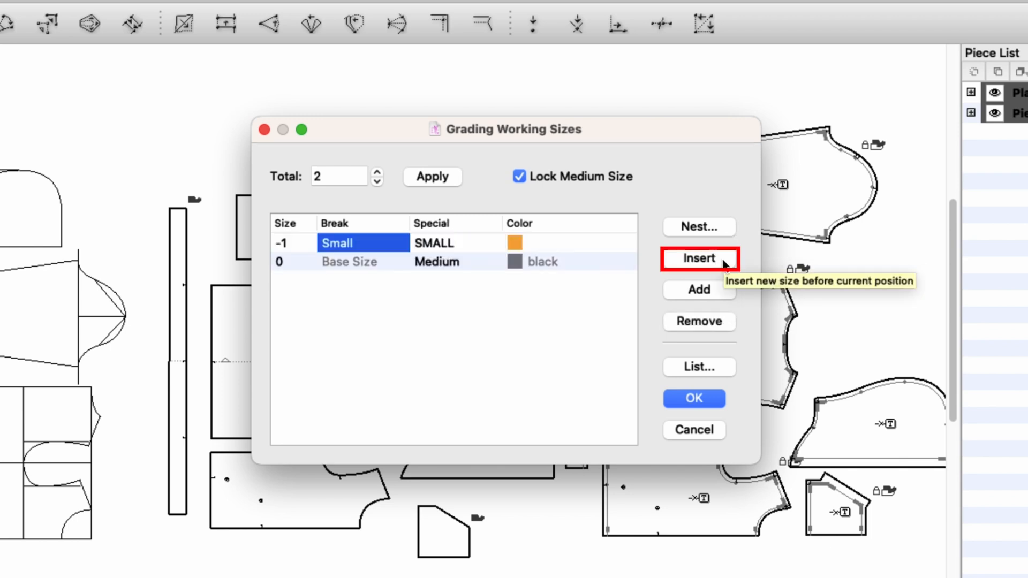
left_click(725, 263)
type("X")
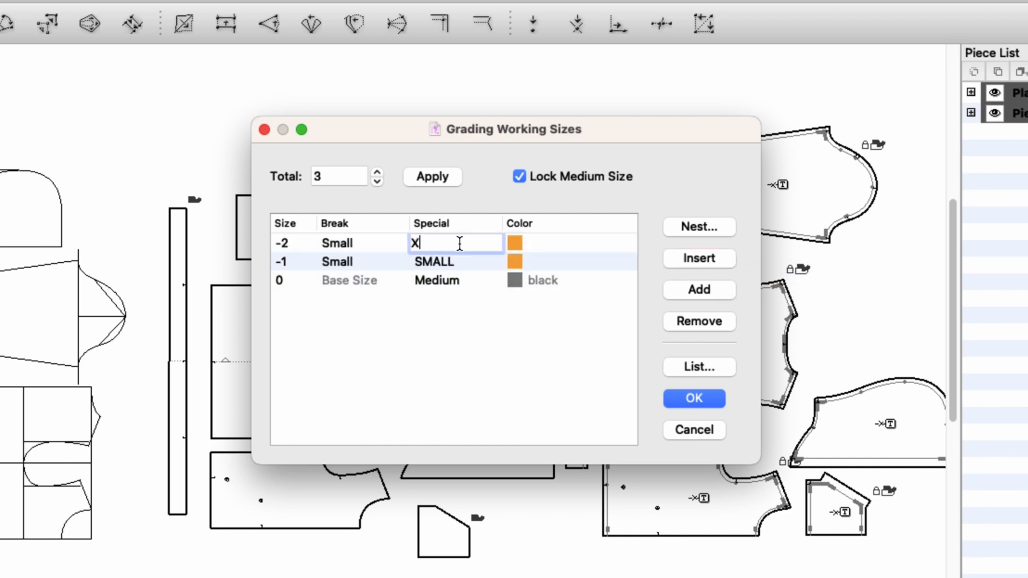
type("SMALL")
key("Return")
Add LARGE and XLARGE sizes after Medium
left_click(441, 281)
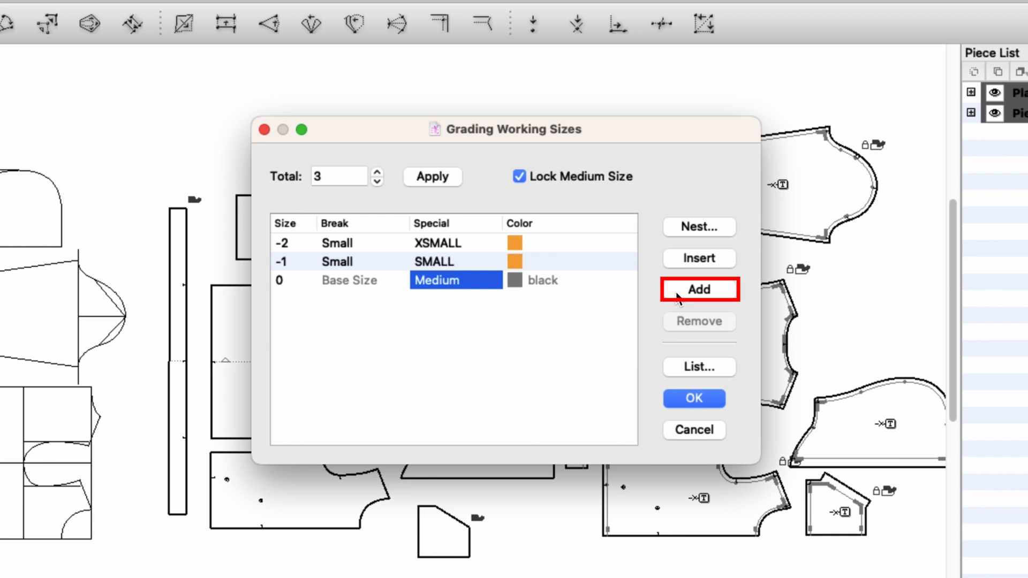
left_click(729, 297)
type("L")
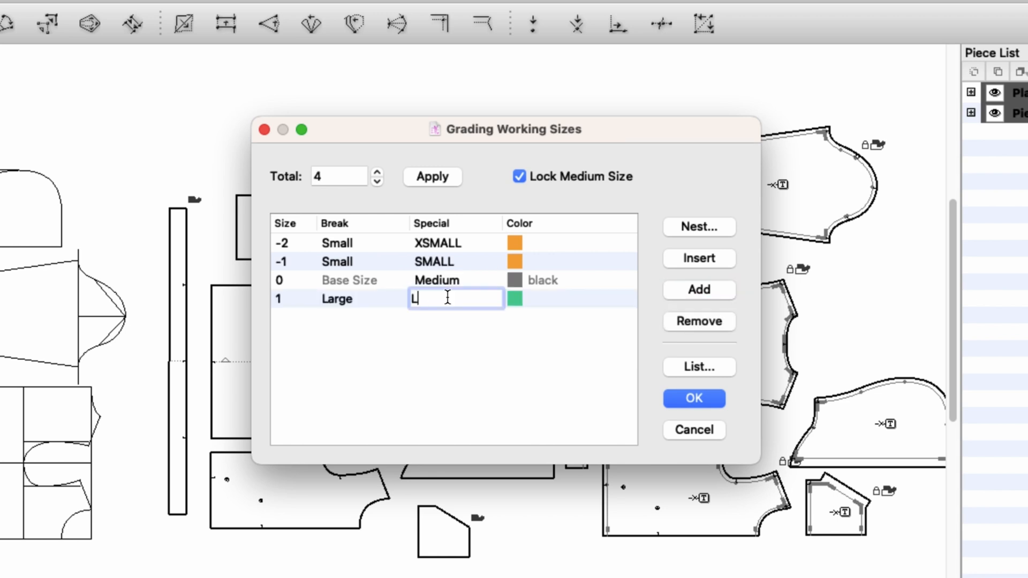
type("ARGE")
key("Return")
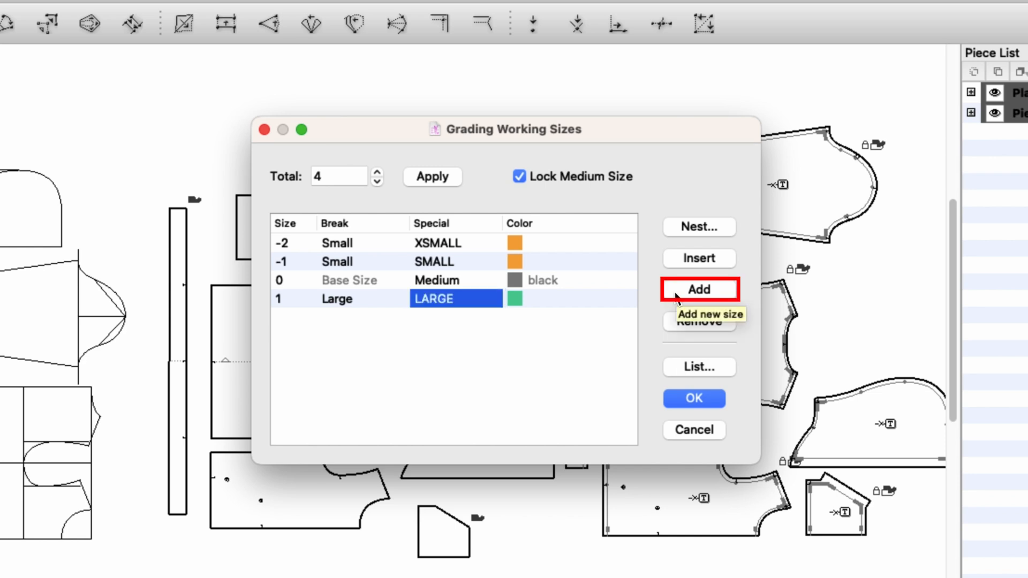
left_click(677, 296)
type("XLARGE")
key("Return")
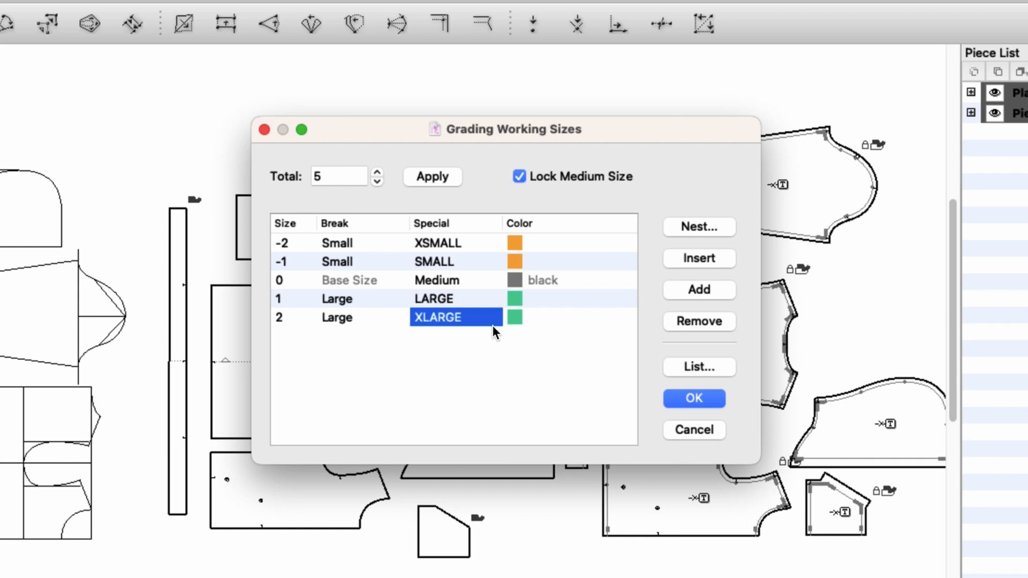
Set the SMALL and XSMALL breaks to Large and accept the five working sizes
left_click(365, 260)
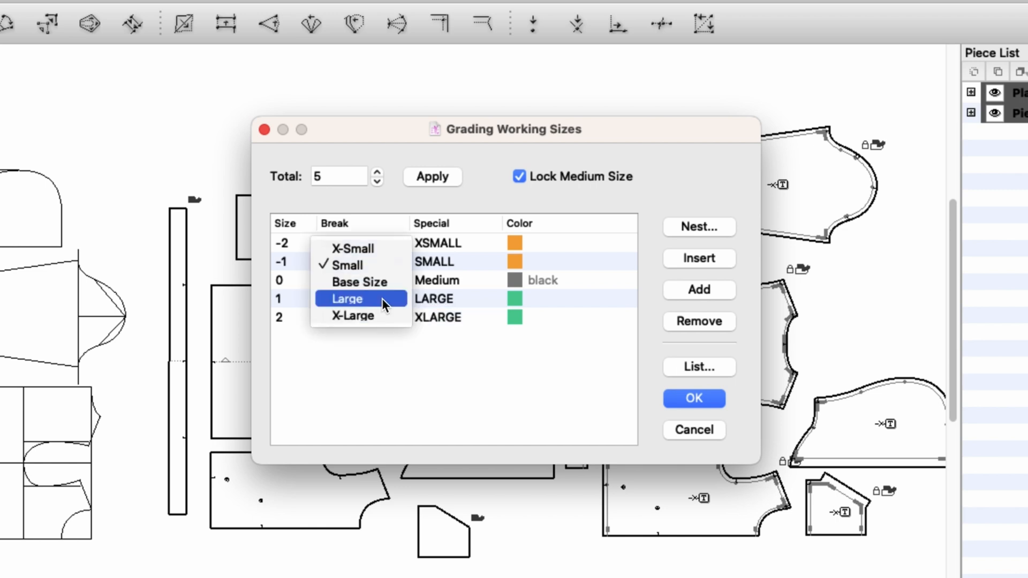
left_click(381, 298)
left_click(401, 244)
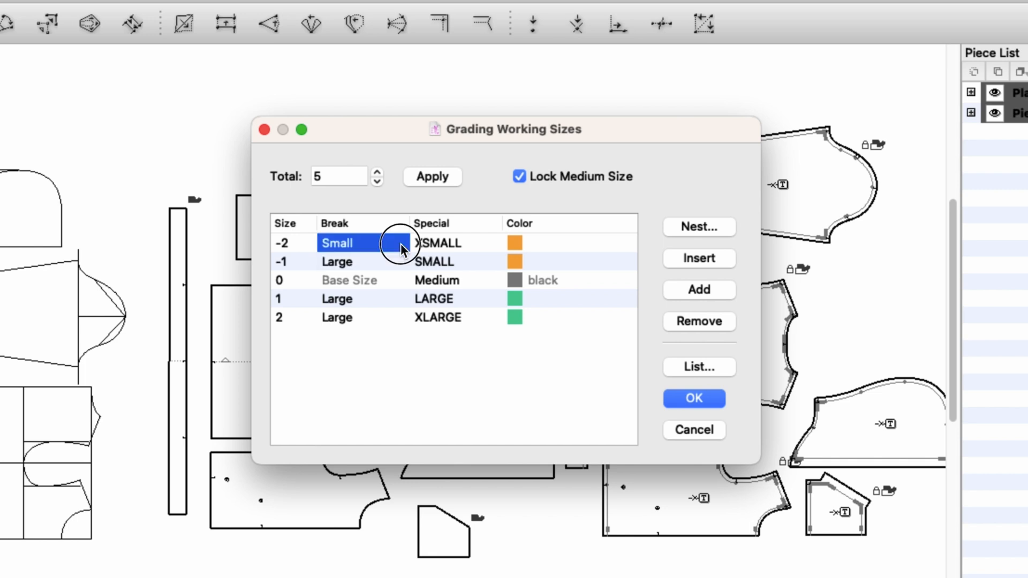
left_click(401, 244)
left_click(377, 280)
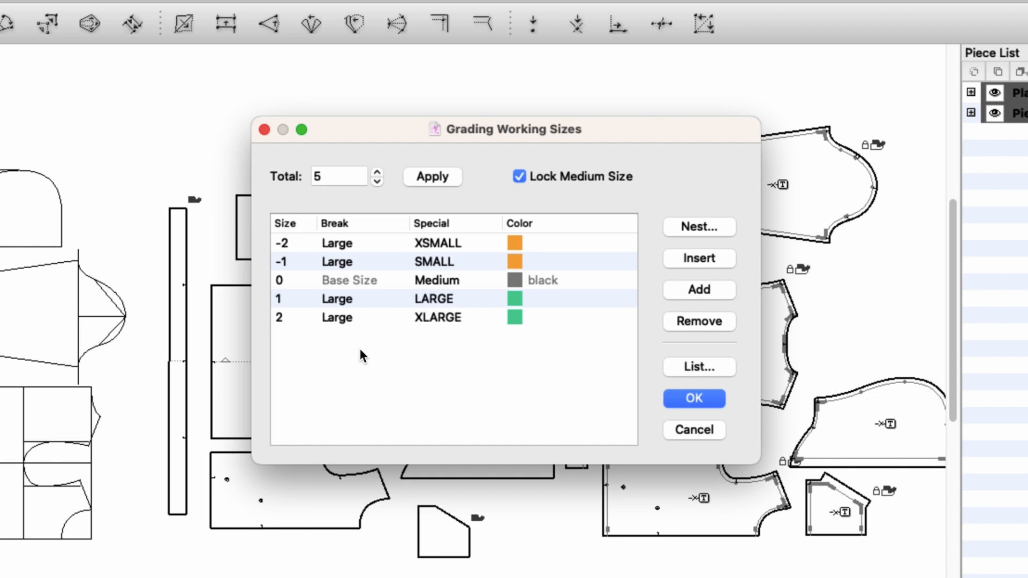
left_click(714, 398)
scroll(359, 461, "up", 1)
scroll(359, 462, "up", 2)
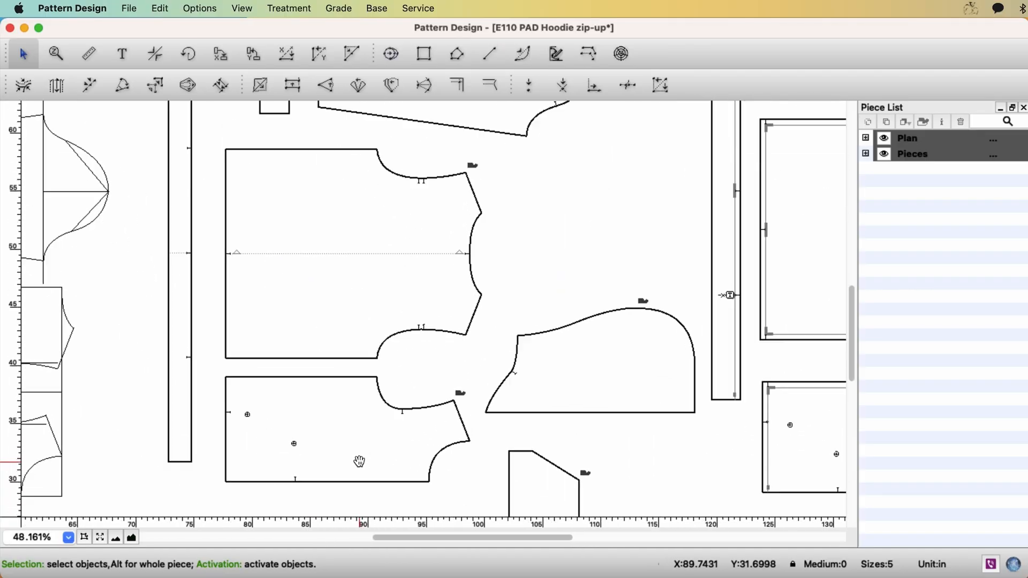
scroll(359, 461, "up", 3)
scroll(359, 462, "up", 1)
scroll(358, 460, "up", 1)
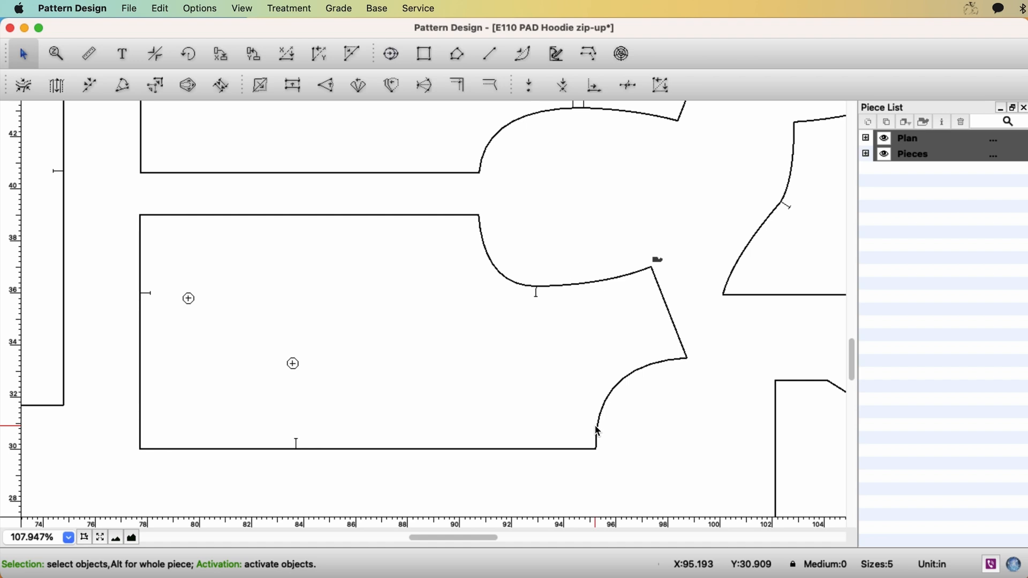
Grade the front piece's lower neckline point 0.125 in X for Large via Grading Info
left_click(597, 431)
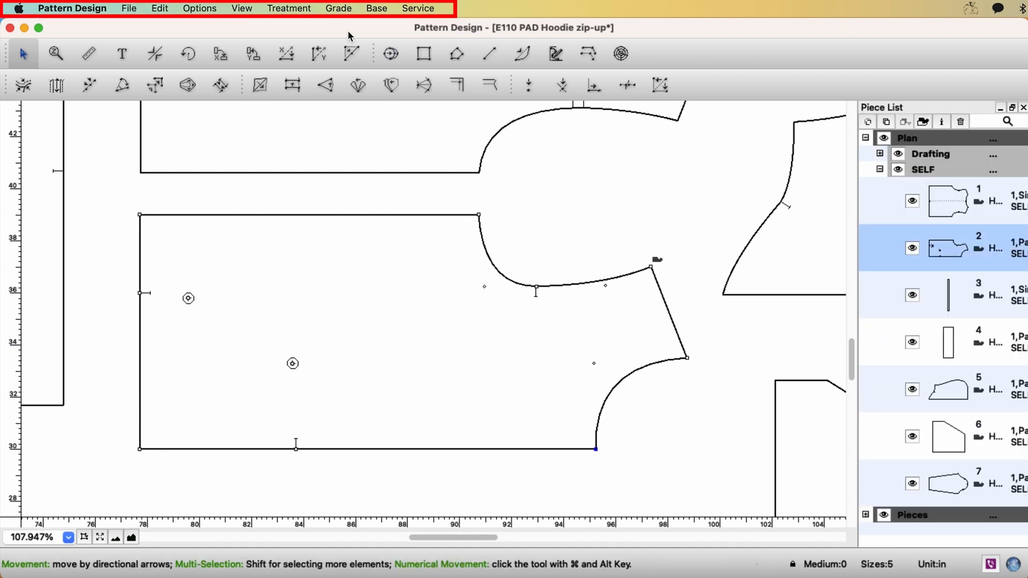
left_click(338, 8)
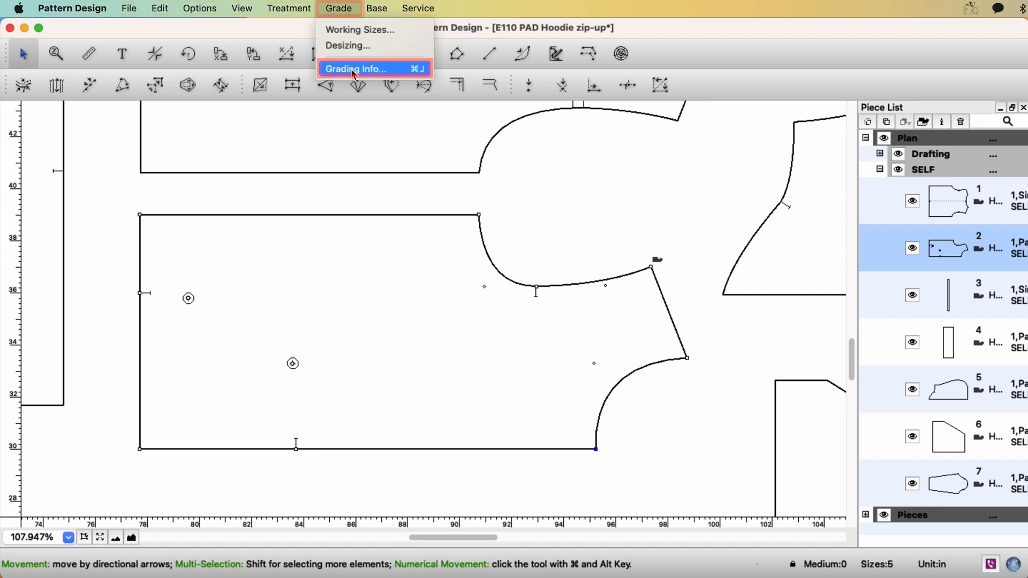
left_click(402, 71)
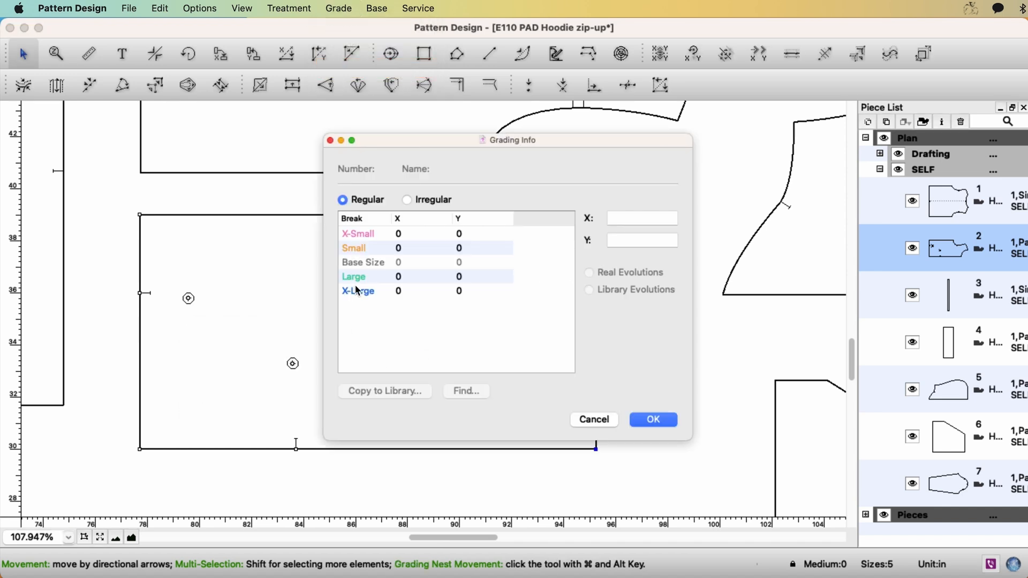
left_click(410, 279)
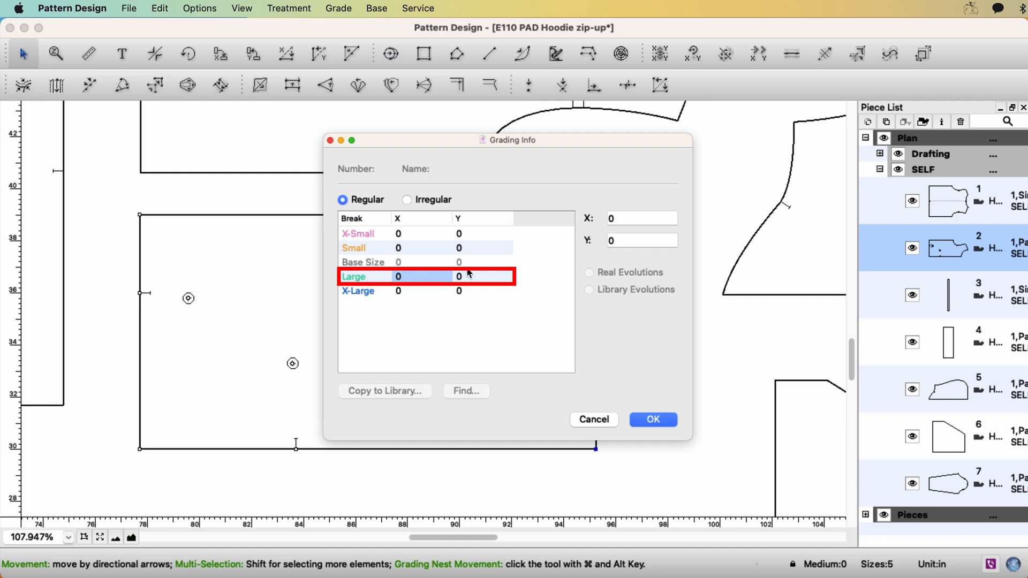
left_click_drag(603, 141, 693, 89)
left_click(493, 226)
type("125")
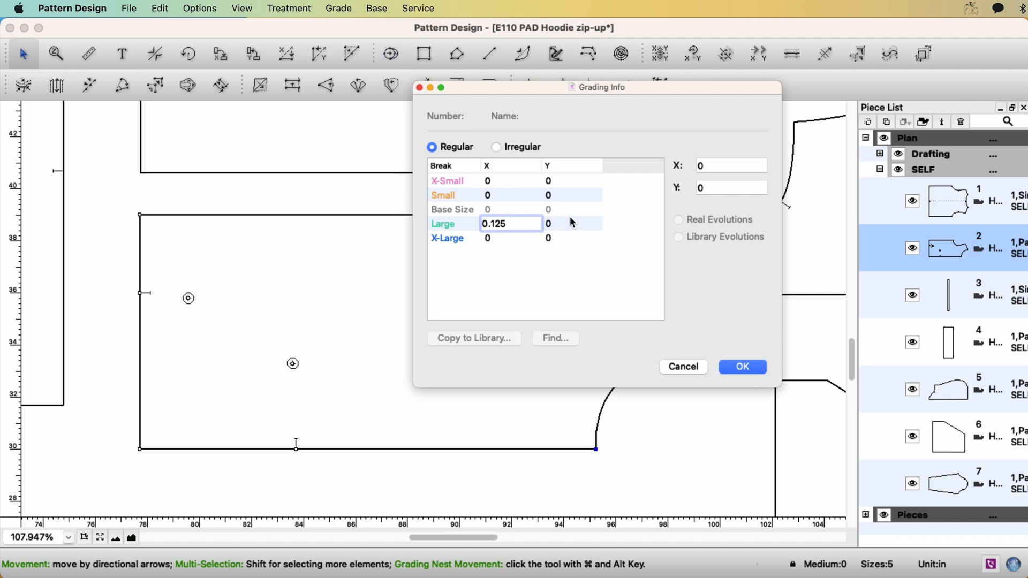
left_click(753, 366)
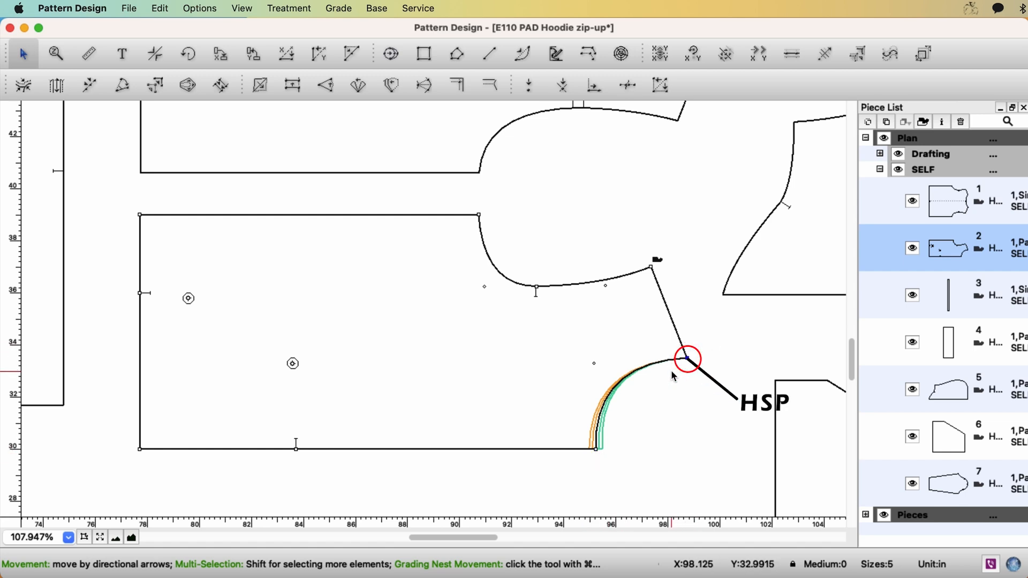
Grade the upper neck-curve point 0.25 in X and 0.125 in Y for Large, then select the neck curve
key("ctrl+j")
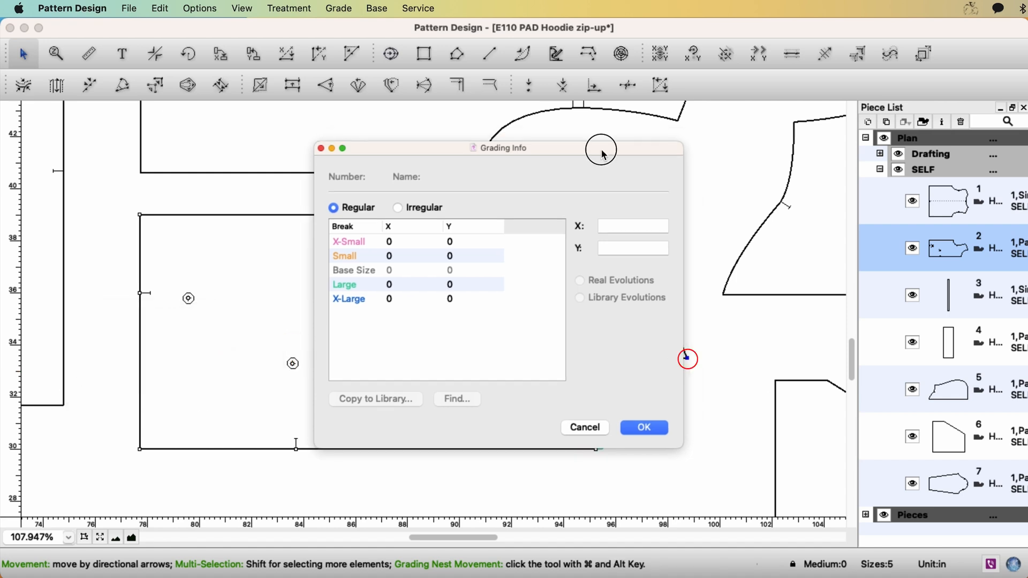
left_click_drag(601, 155, 403, 134)
left_click(207, 268)
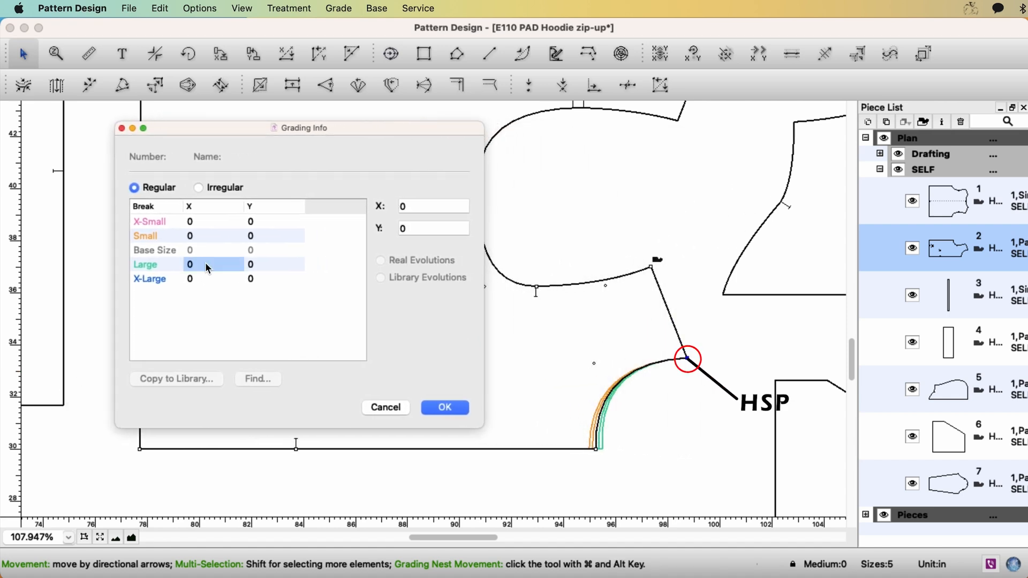
type("0.25")
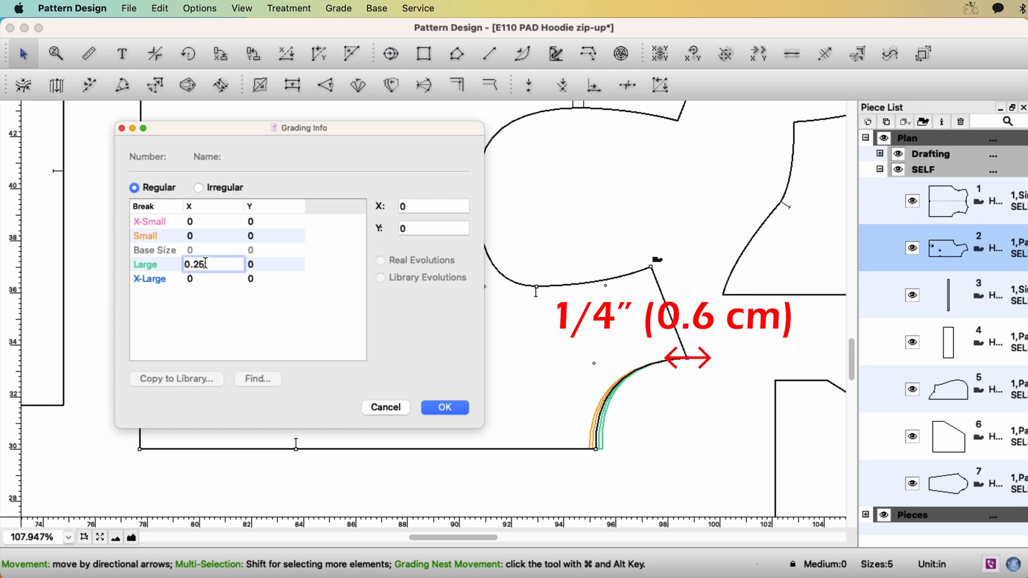
left_click(258, 266)
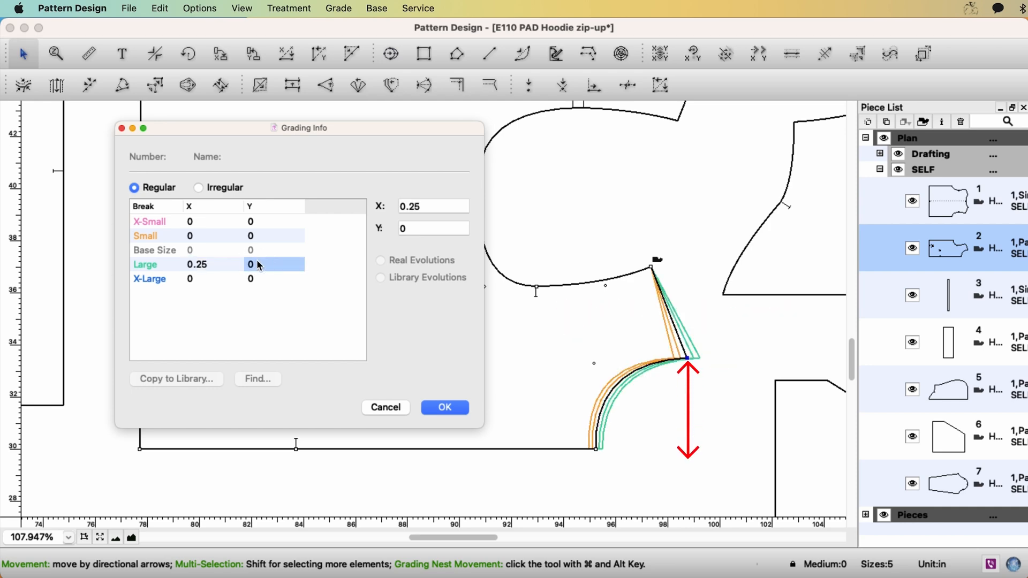
left_click(258, 265)
type("0.12")
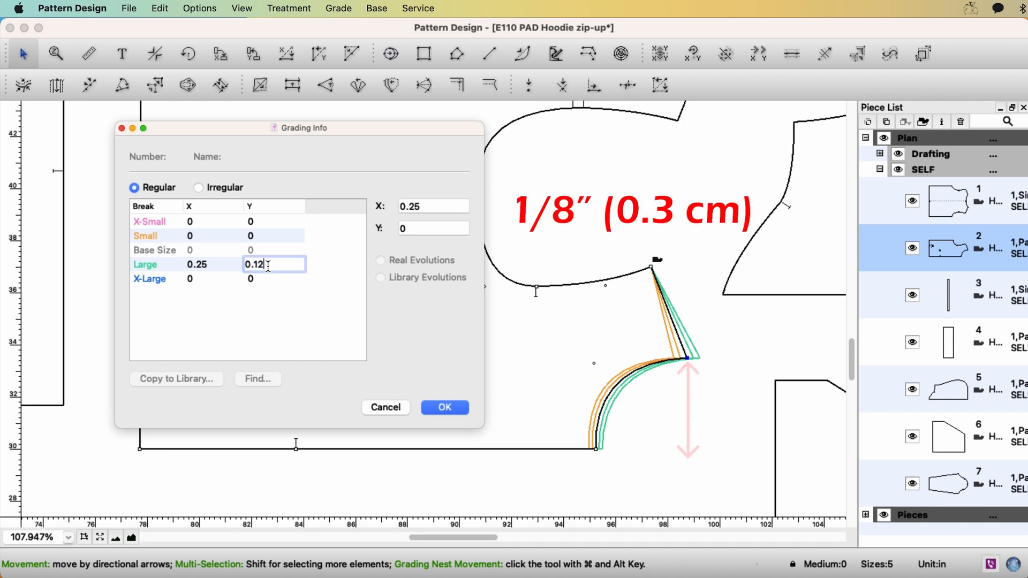
type("5")
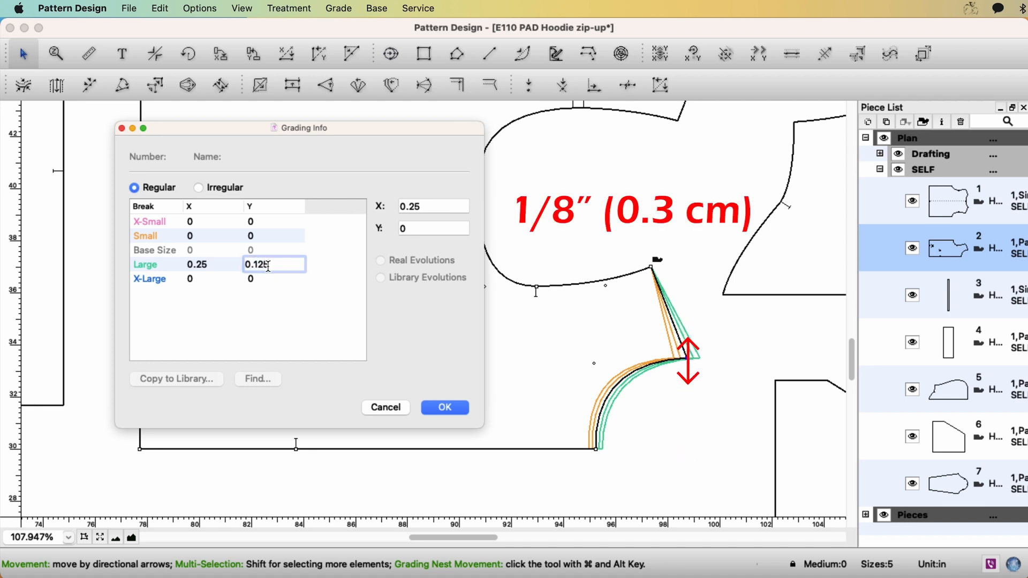
left_click(315, 263)
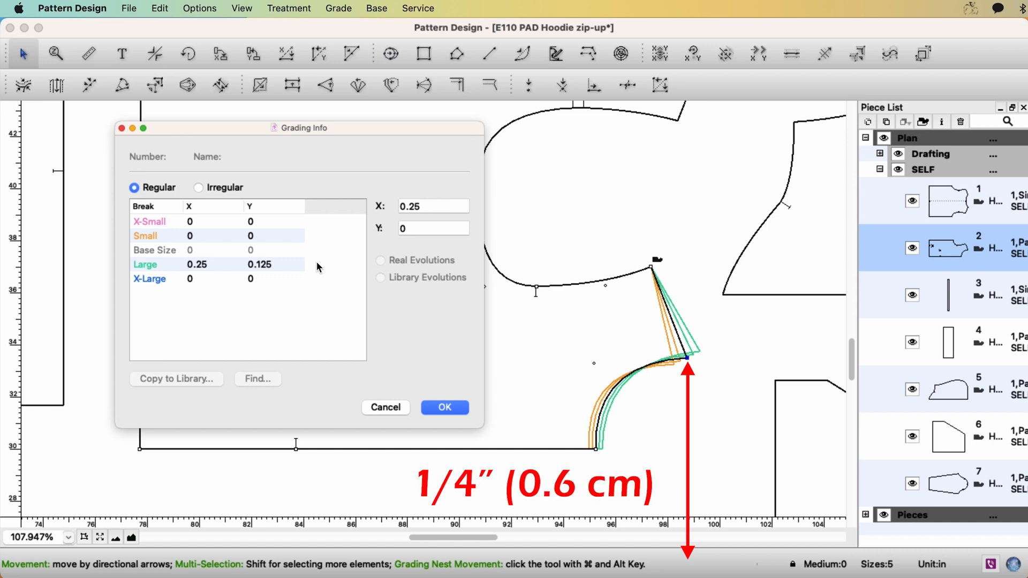
key("Return")
left_click(665, 364)
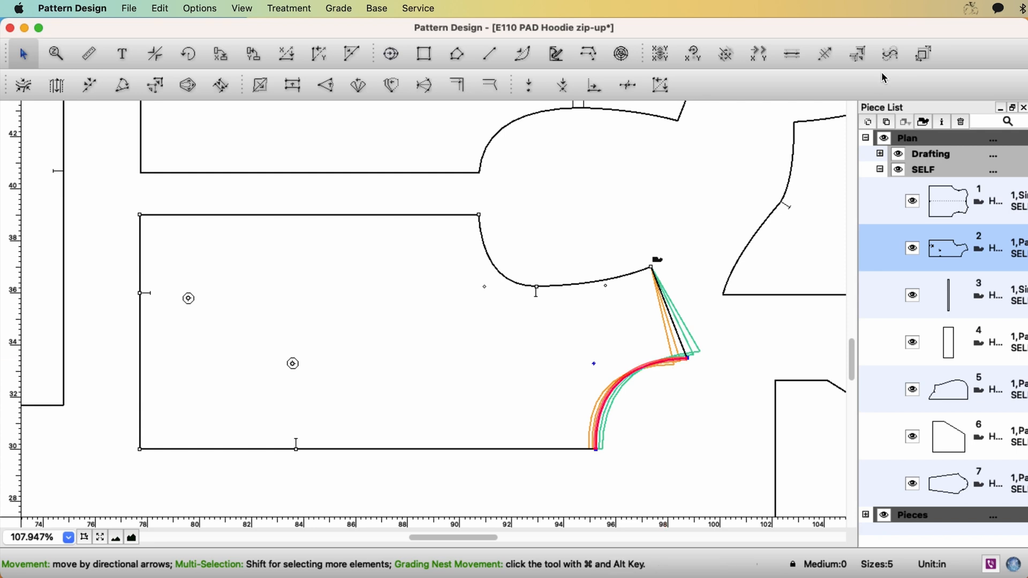
Smooth the neck curve's grade lines in X and Y, keeping the end path angles
left_click(891, 56)
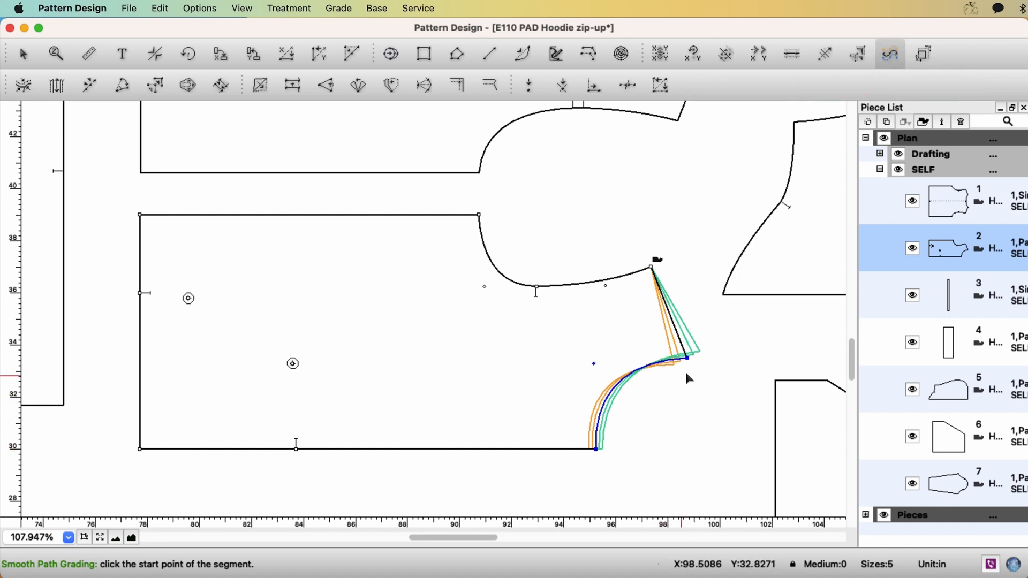
left_click(687, 357)
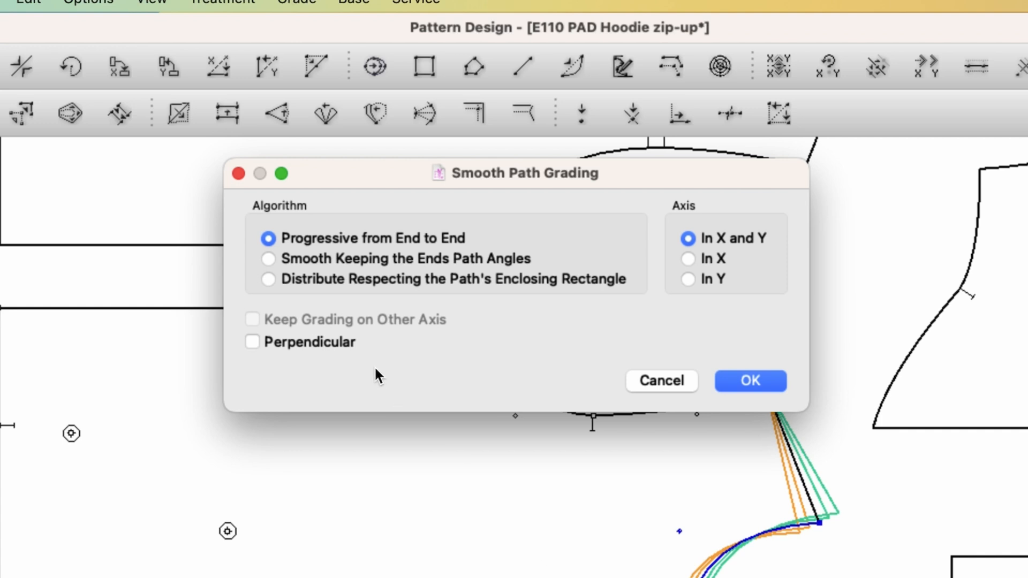
left_click(268, 259)
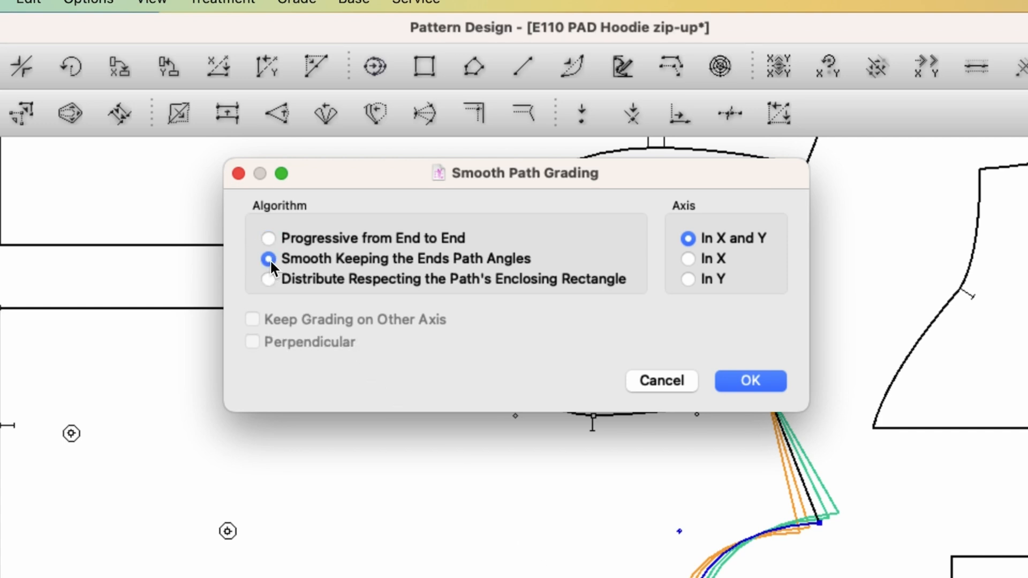
left_click(752, 381)
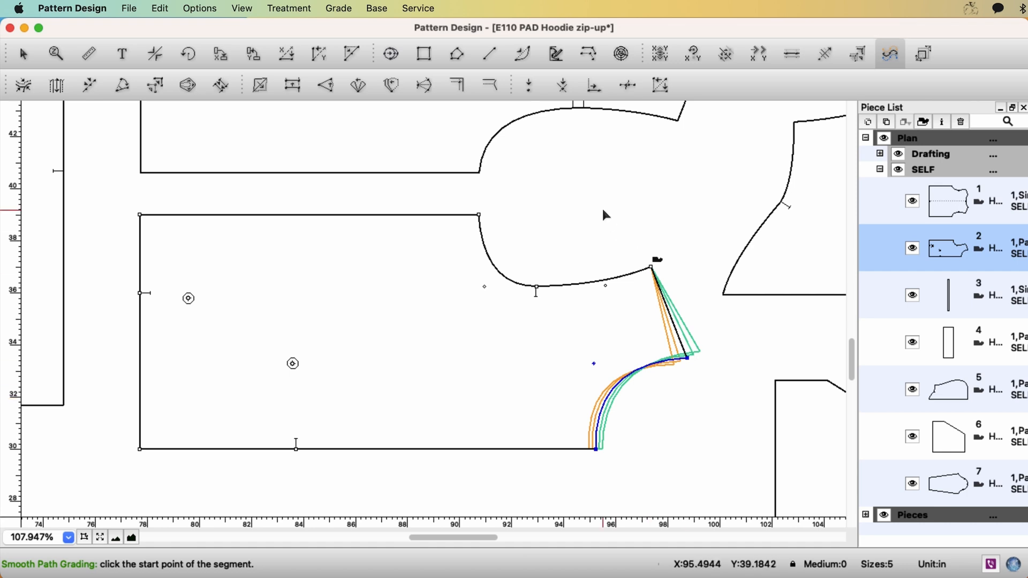
Grade the shoulder point 0.25 in X and 0.25 in Y for Large
key("Escape")
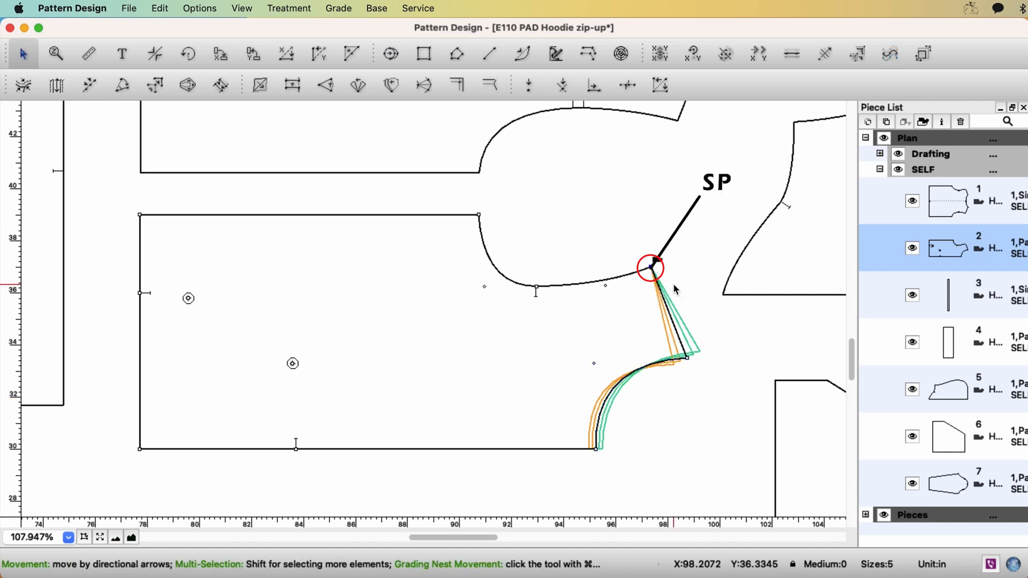
key("ctrl+j")
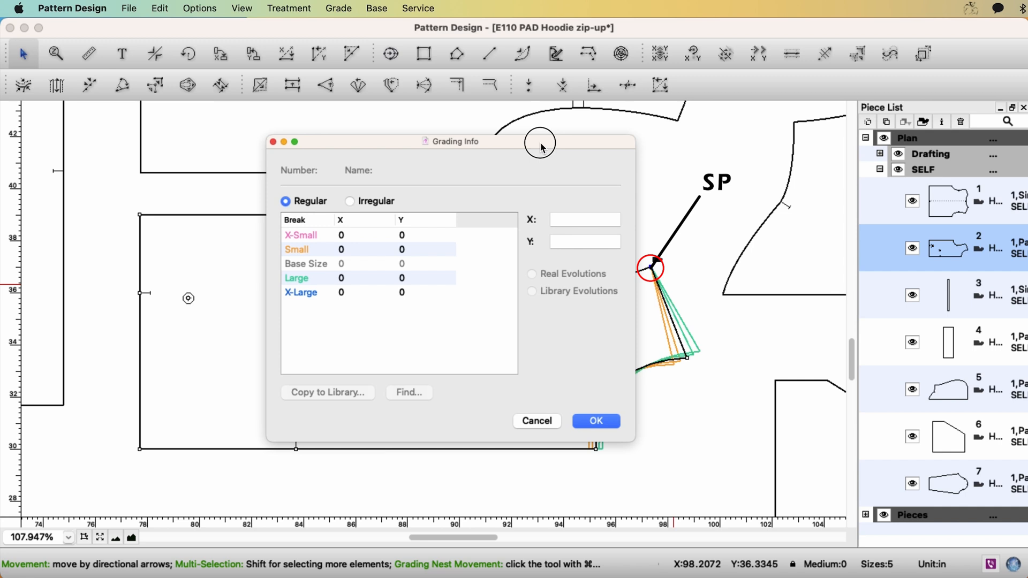
left_click_drag(541, 147, 429, 129)
double_click(229, 259)
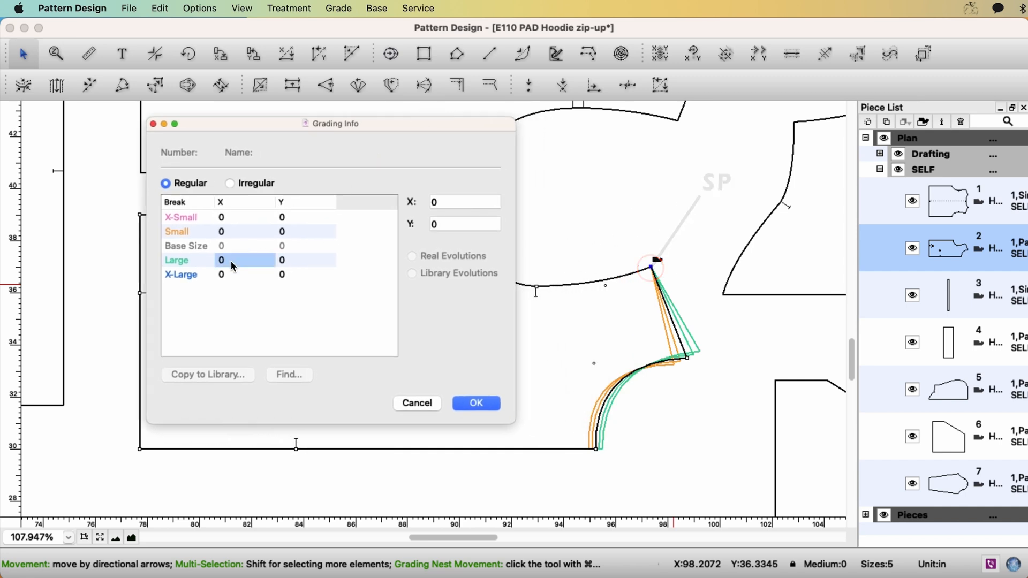
type("0.25")
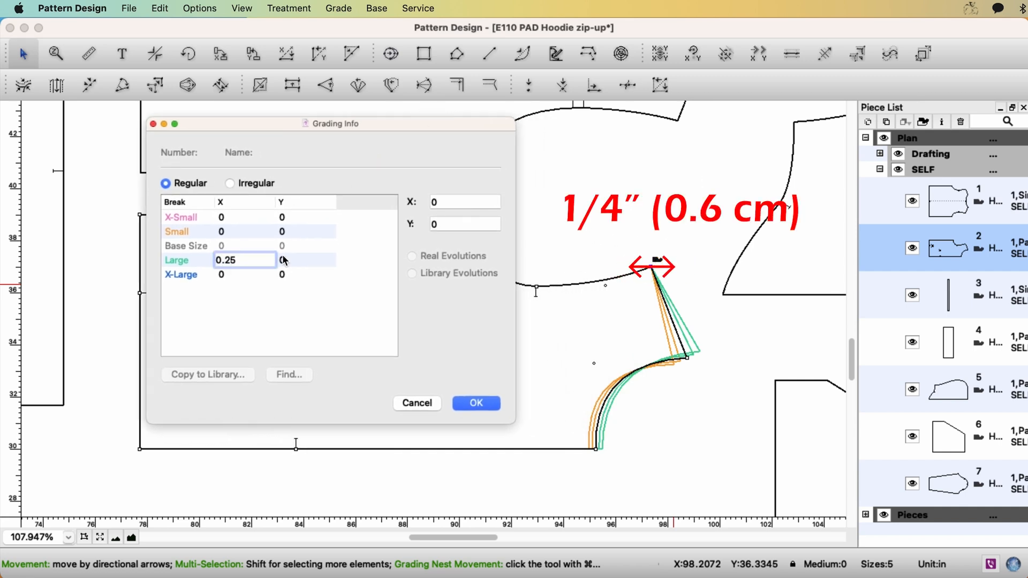
left_click(296, 261)
double_click(295, 259)
type("0.2")
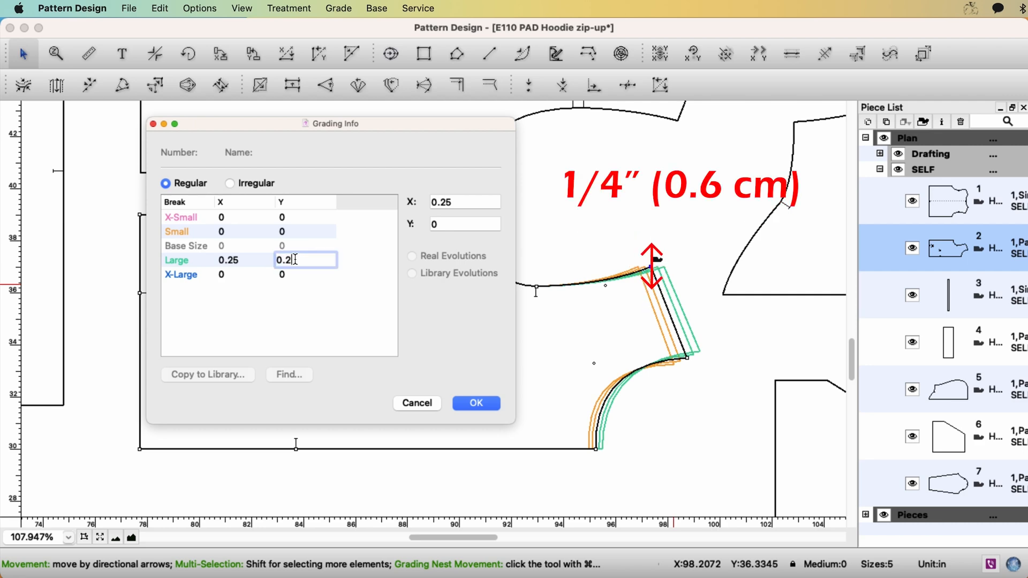
type("5")
key("Return")
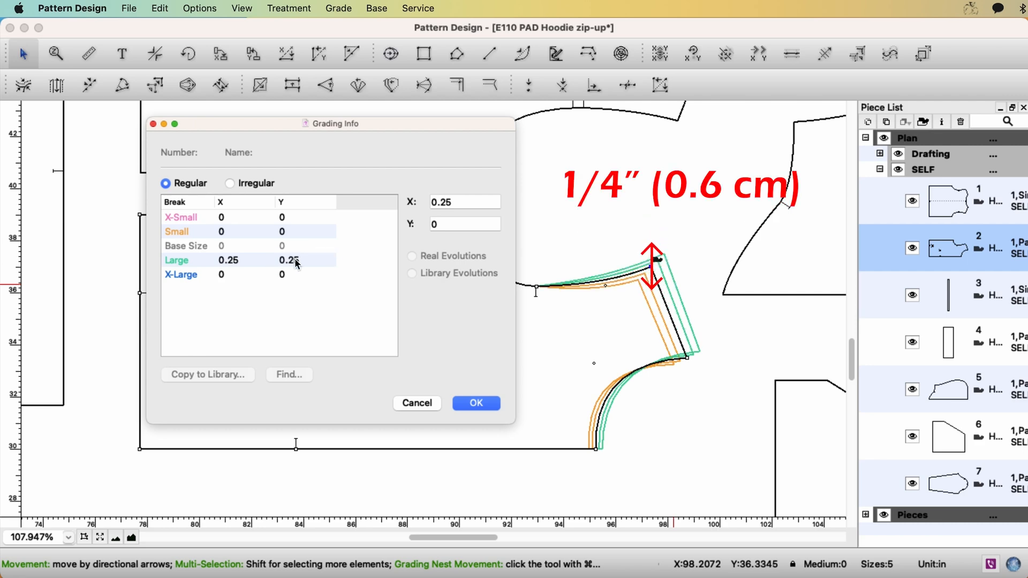
left_click(479, 404)
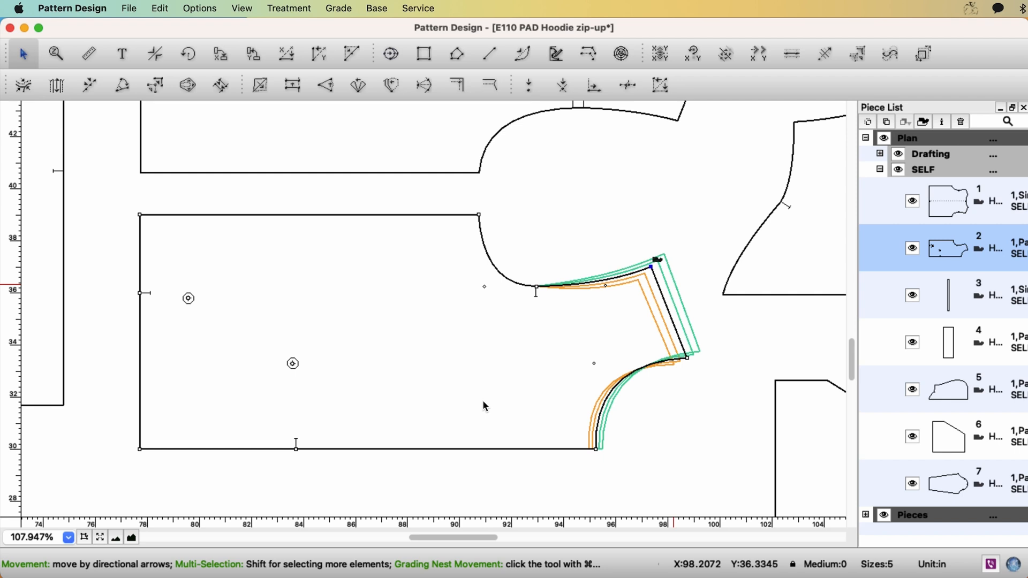
left_click(535, 286)
Grade the underarm point 0.5 in Y for Large
key("Page_Up")
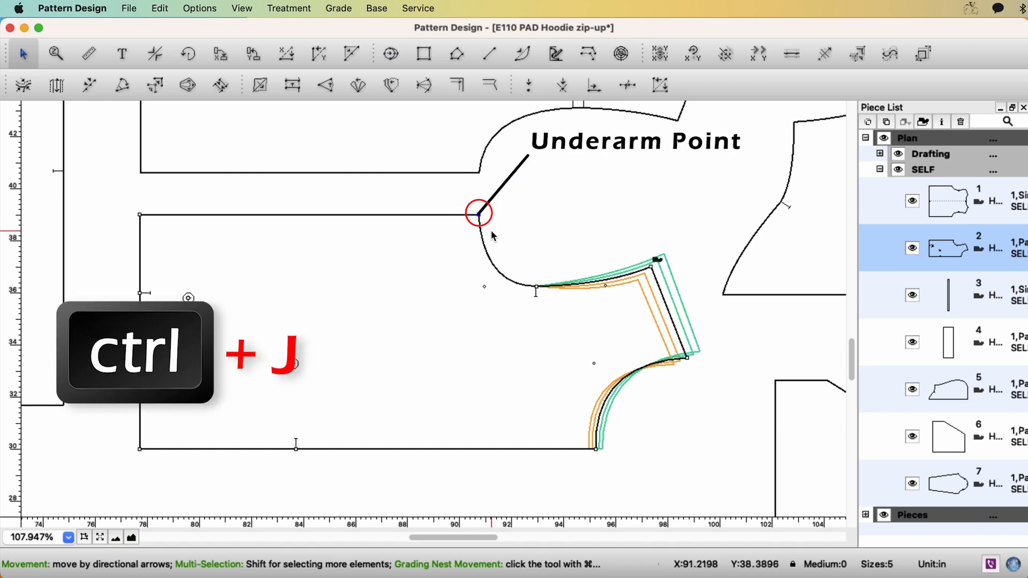
key("ctrl+j")
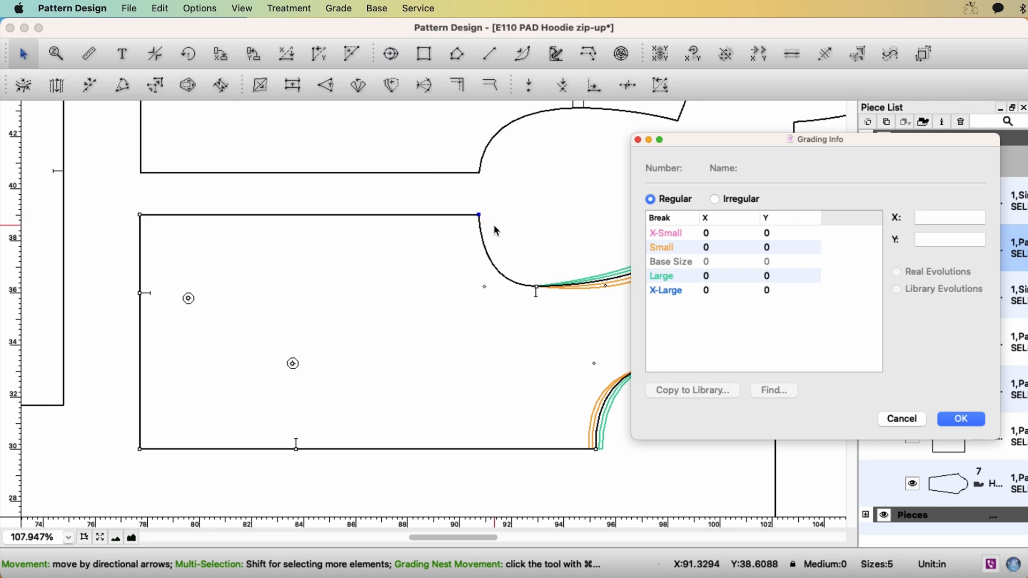
left_click(783, 276)
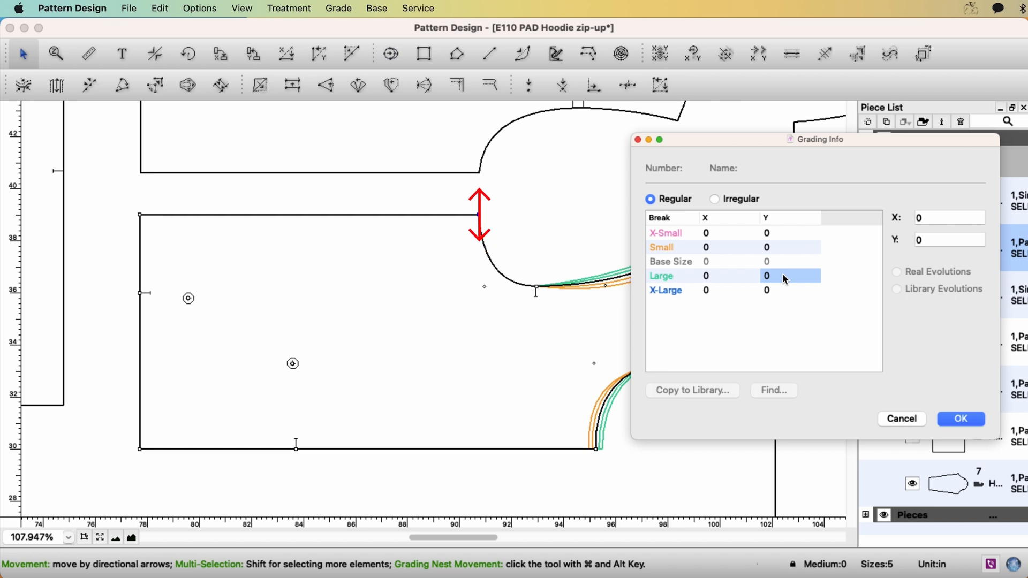
left_click(784, 279)
type(".")
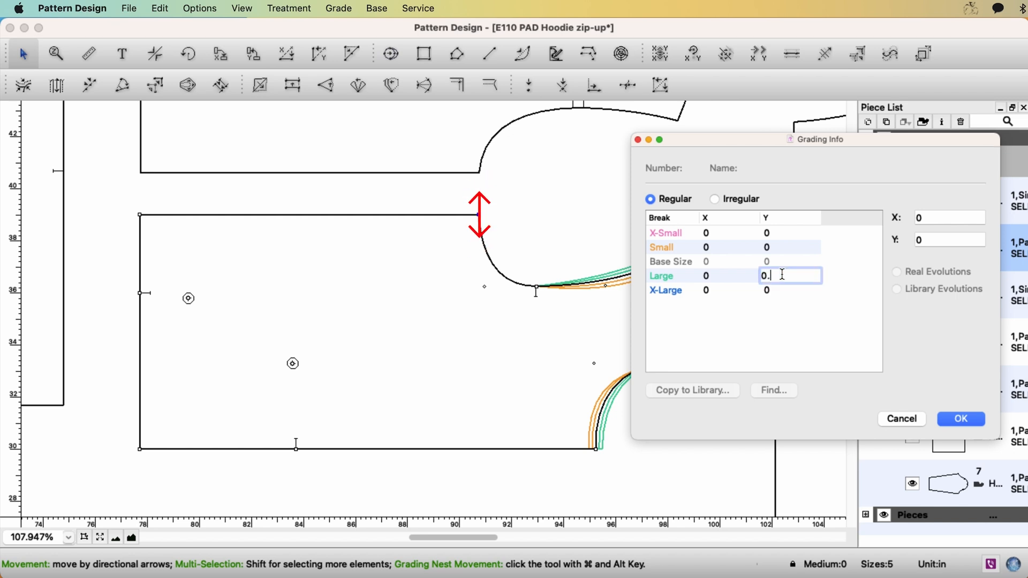
type("0.5")
key("Return")
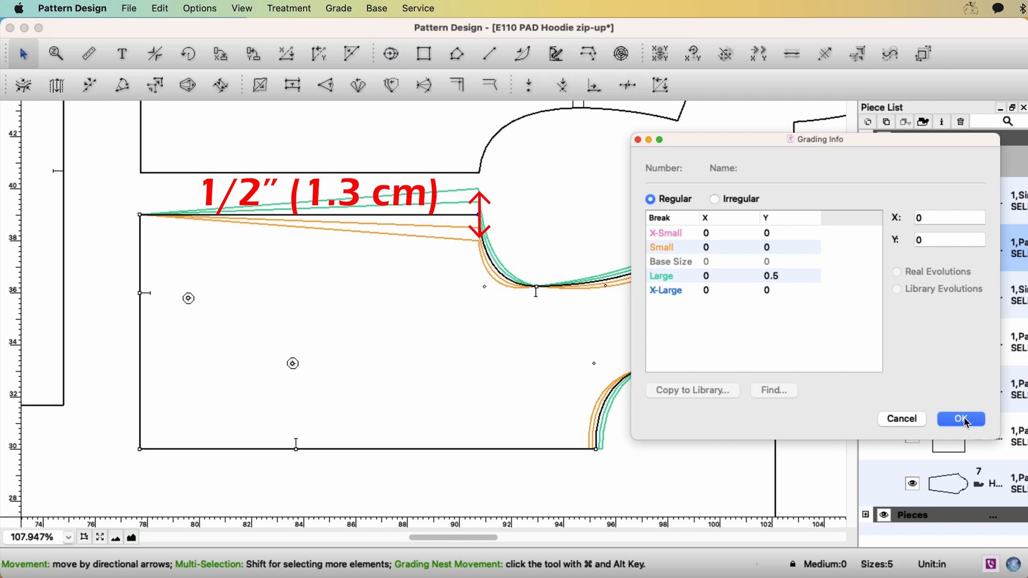
key("Return")
Smooth the armhole grade lines from the underarm point, keeping the end path angles
left_click(537, 286)
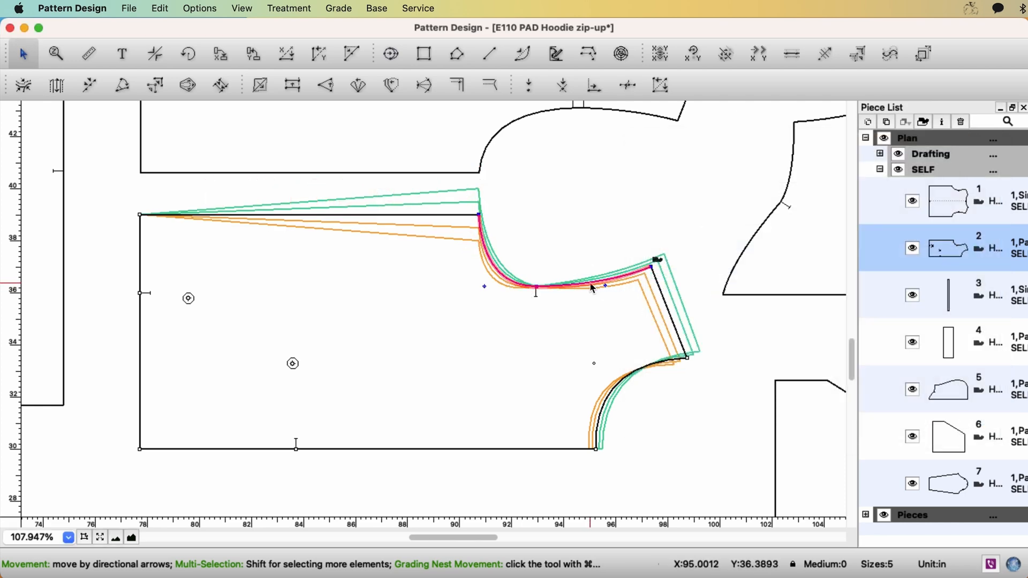
left_click(885, 58)
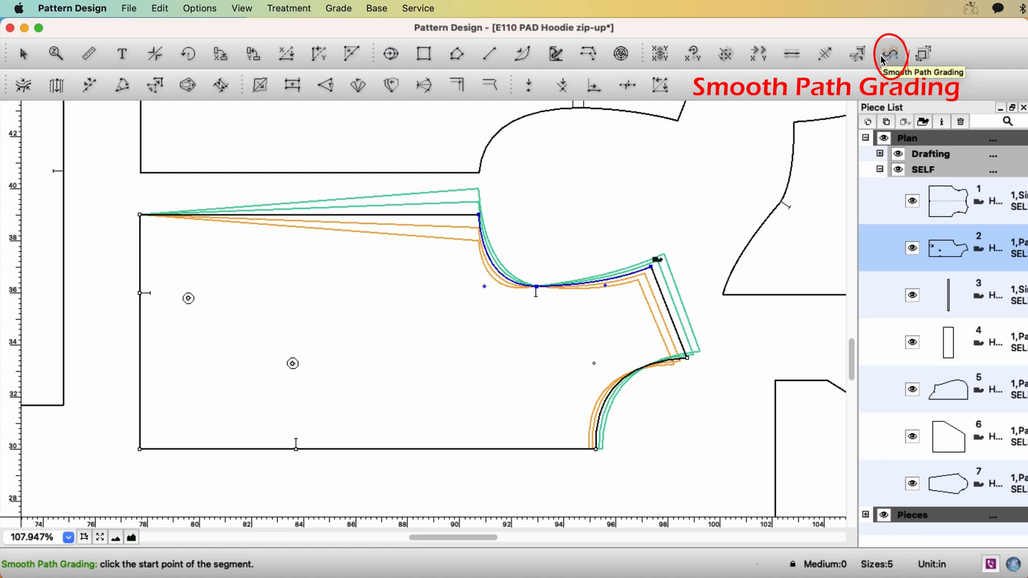
left_click(652, 266)
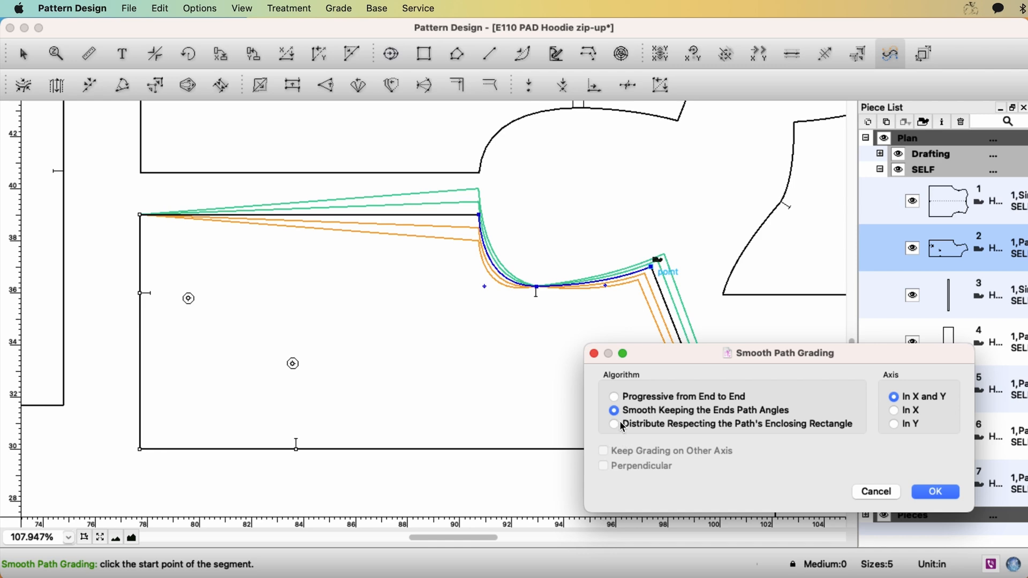
left_click(935, 493)
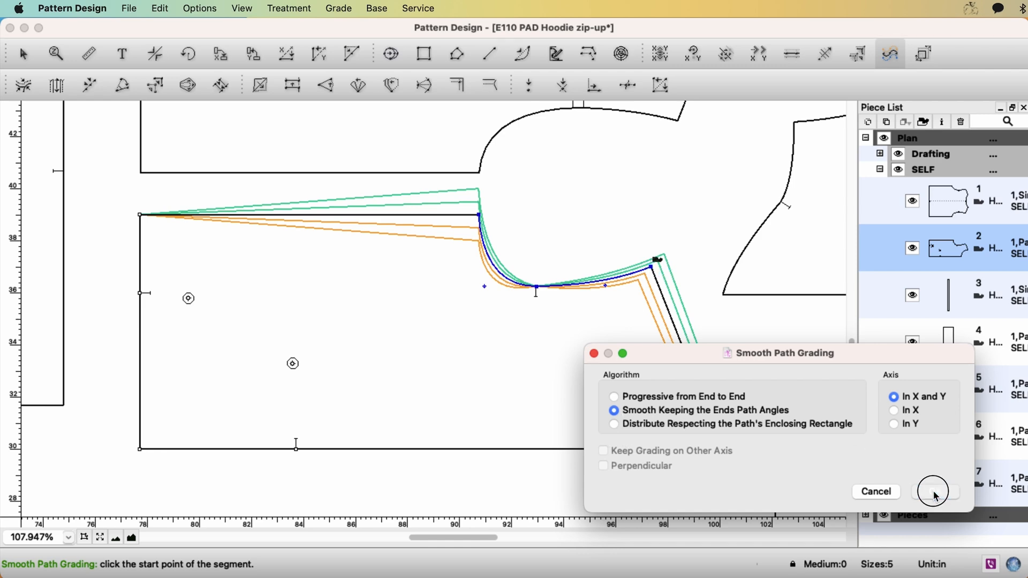
key("Escape")
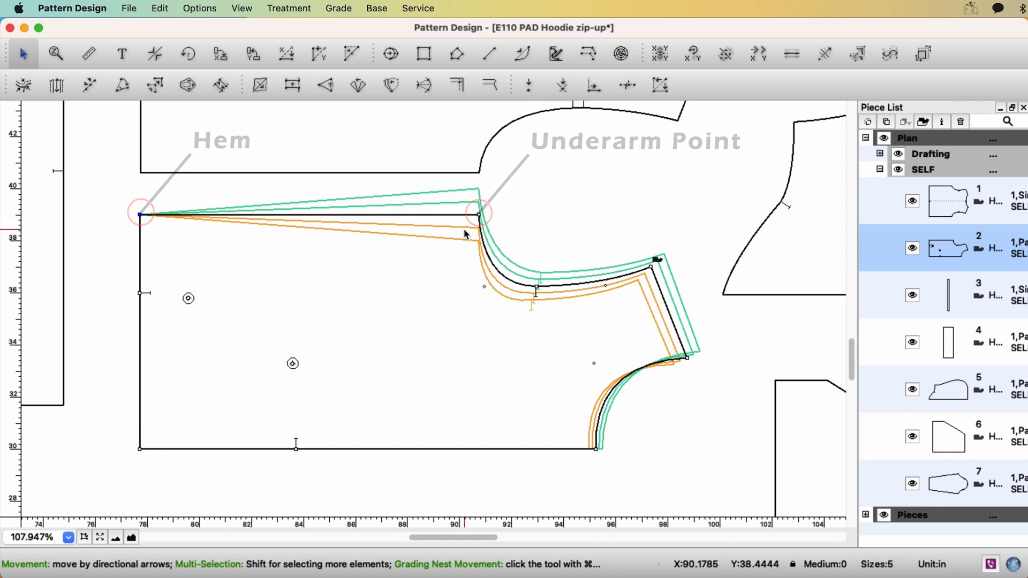
Copy the underarm point's X and Y grading onto the hem corner, replacing evolutions
left_click(759, 60)
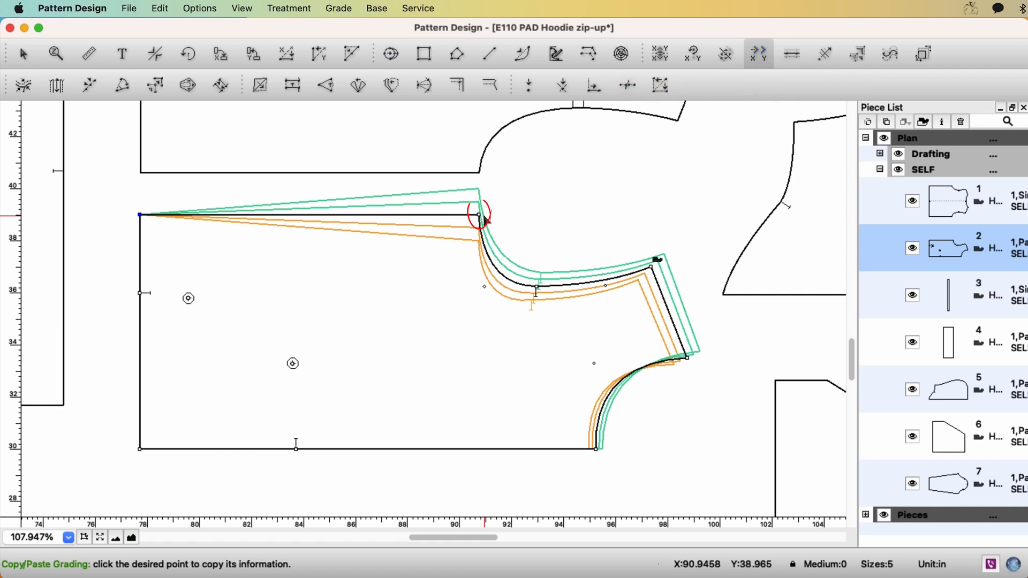
left_click(485, 218)
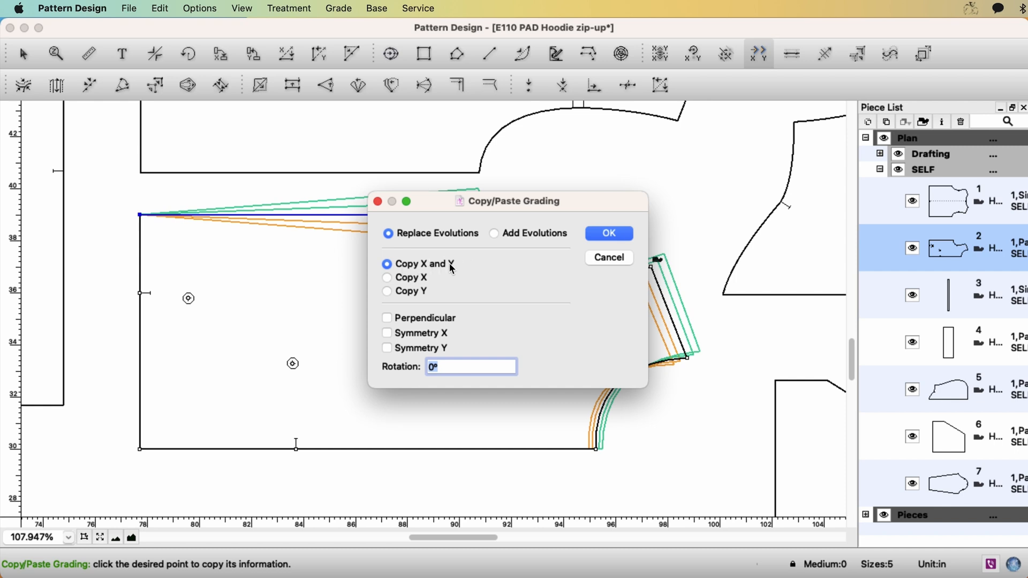
left_click(612, 235)
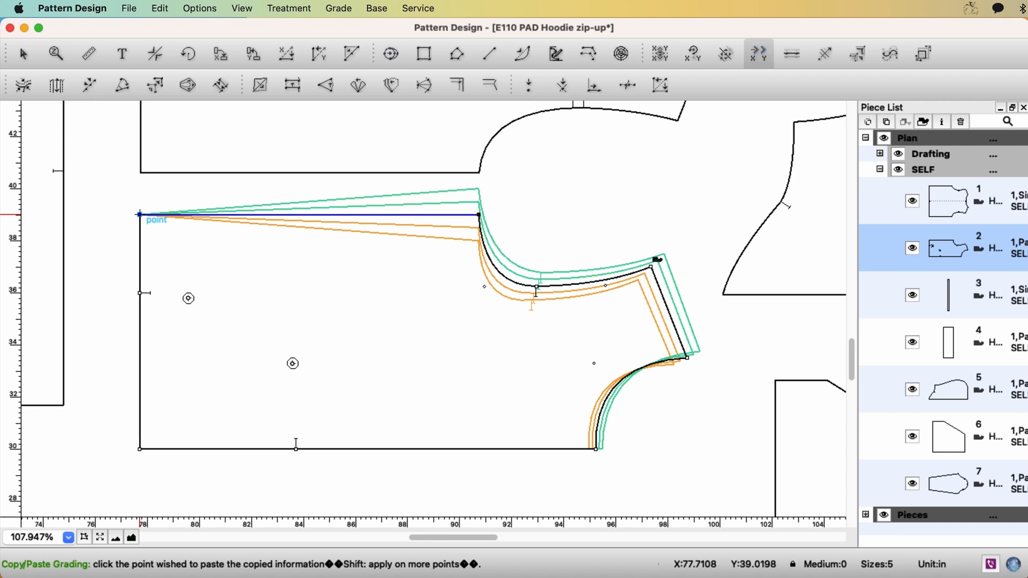
left_click(140, 215)
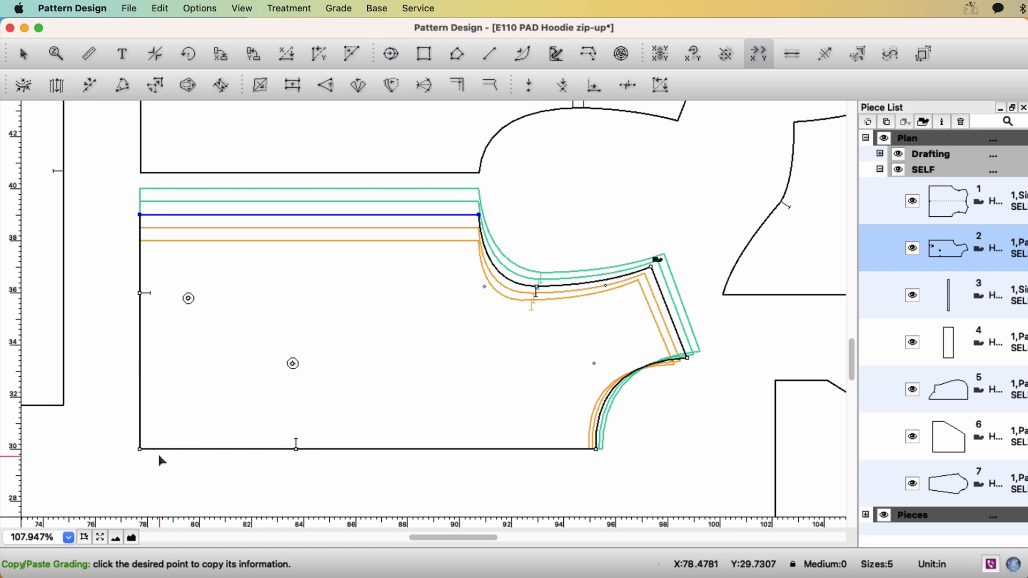
Grade the left-edge notch 0.25 in Y for Large
left_click(143, 293)
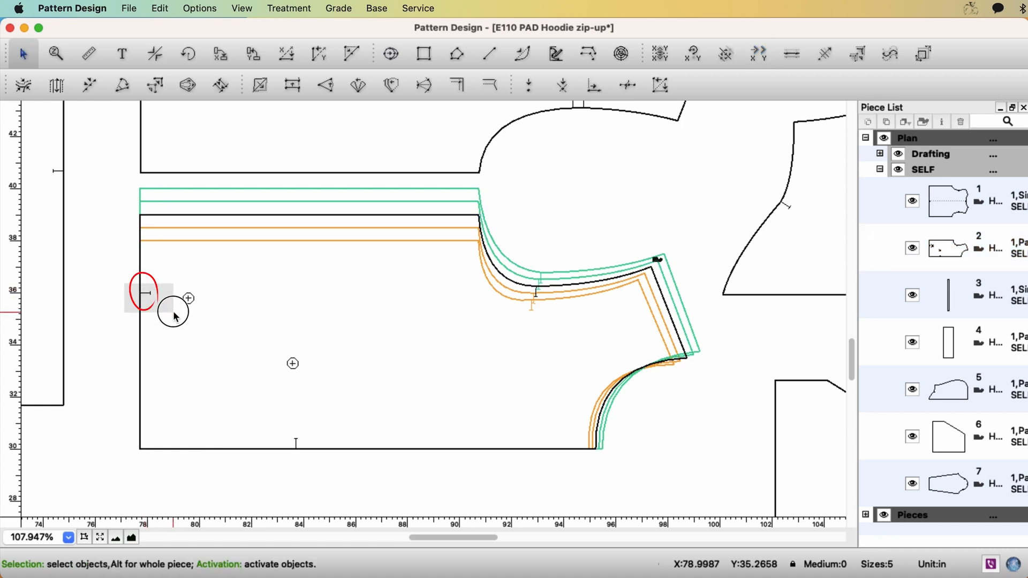
key("ctrl+j")
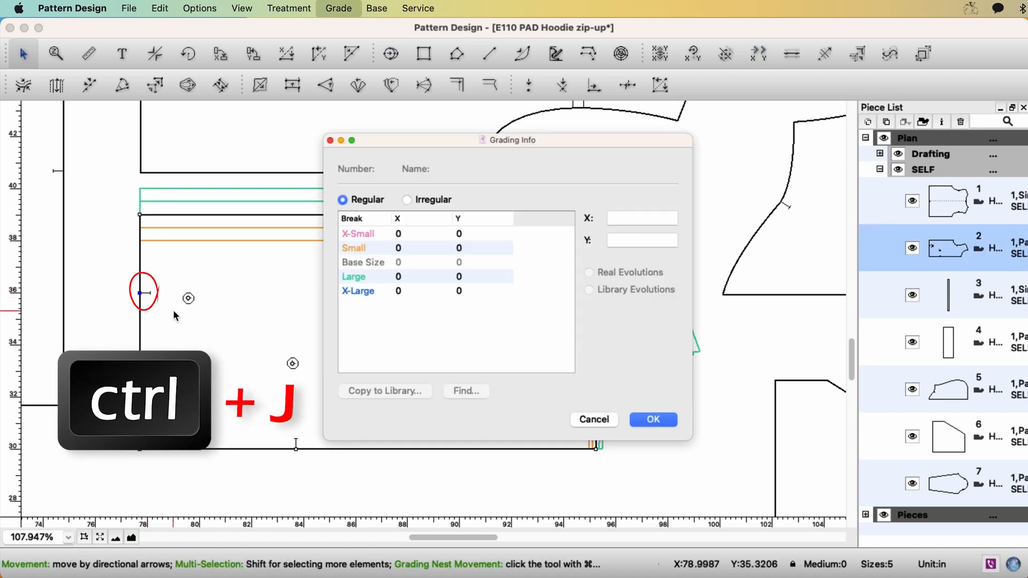
left_click(468, 277)
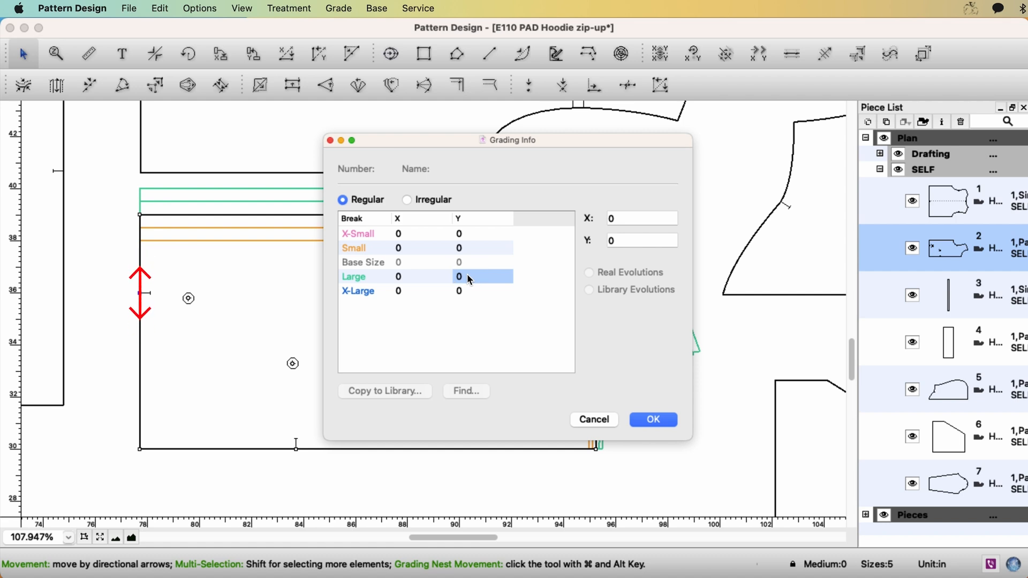
type("0.3")
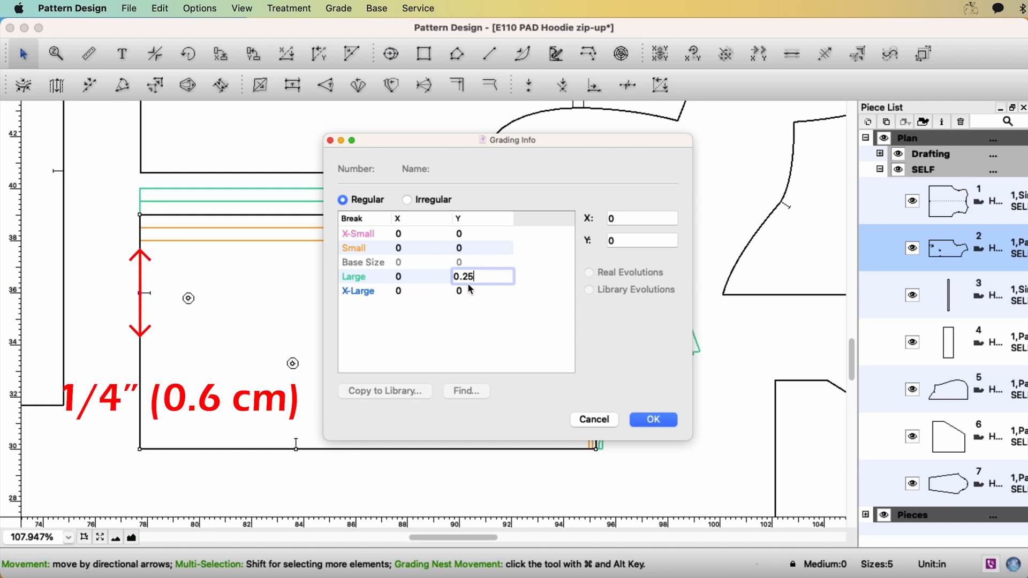
left_click(652, 419)
left_click(756, 57)
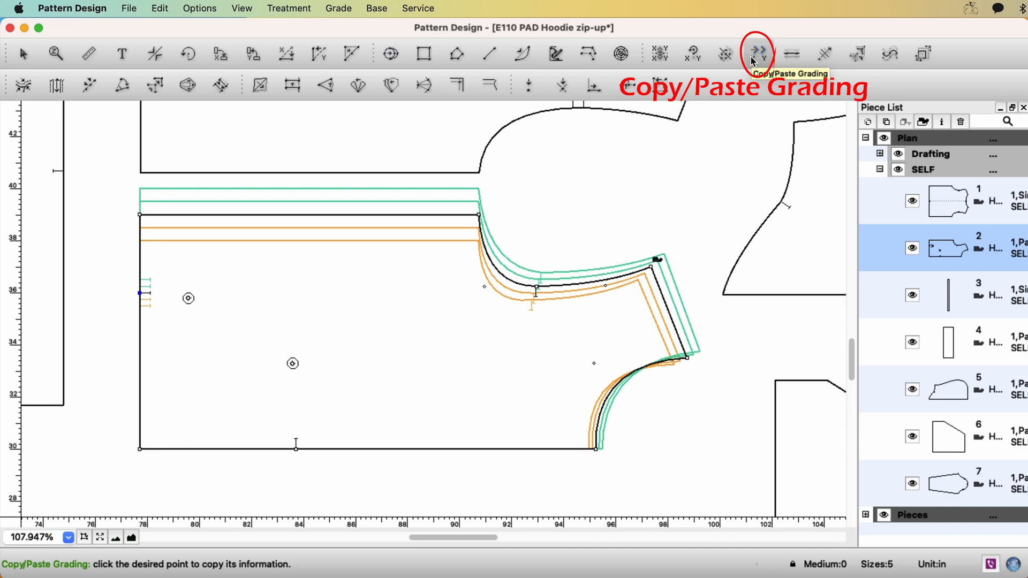
Copy the notch's X and Y grading and paste it onto both punch holes
left_click(141, 294)
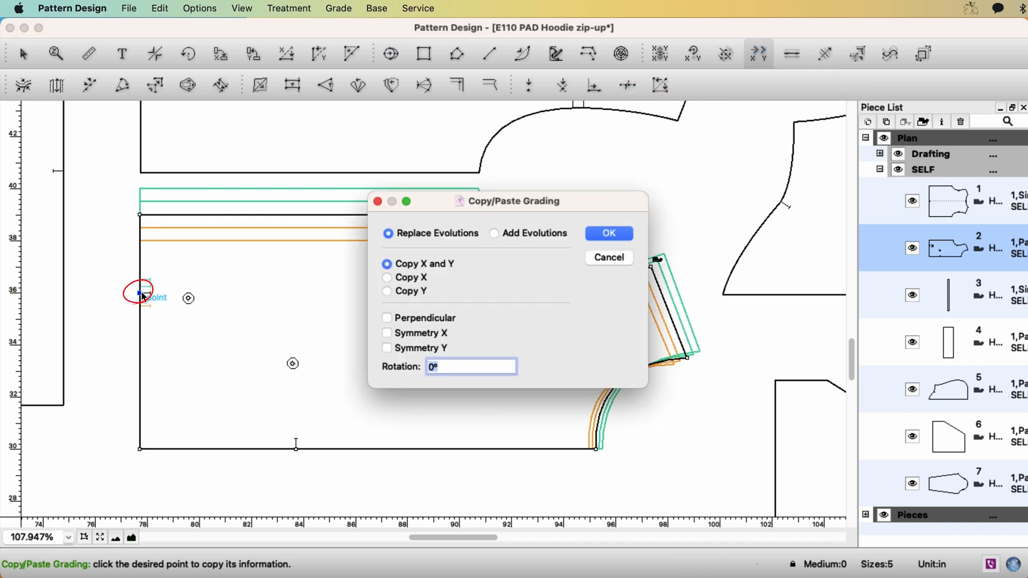
left_click(609, 234)
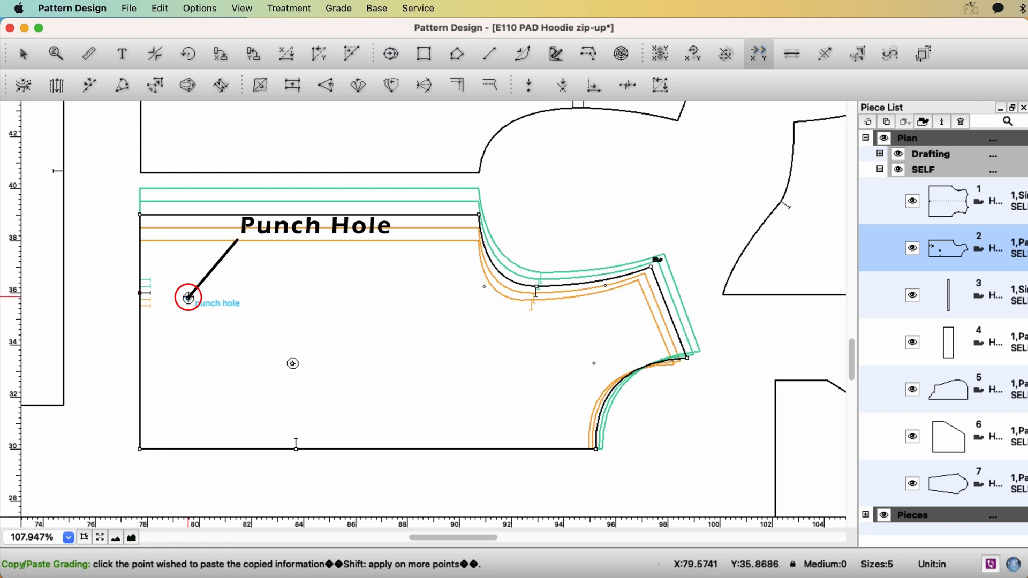
left_click(188, 299)
left_click(293, 363)
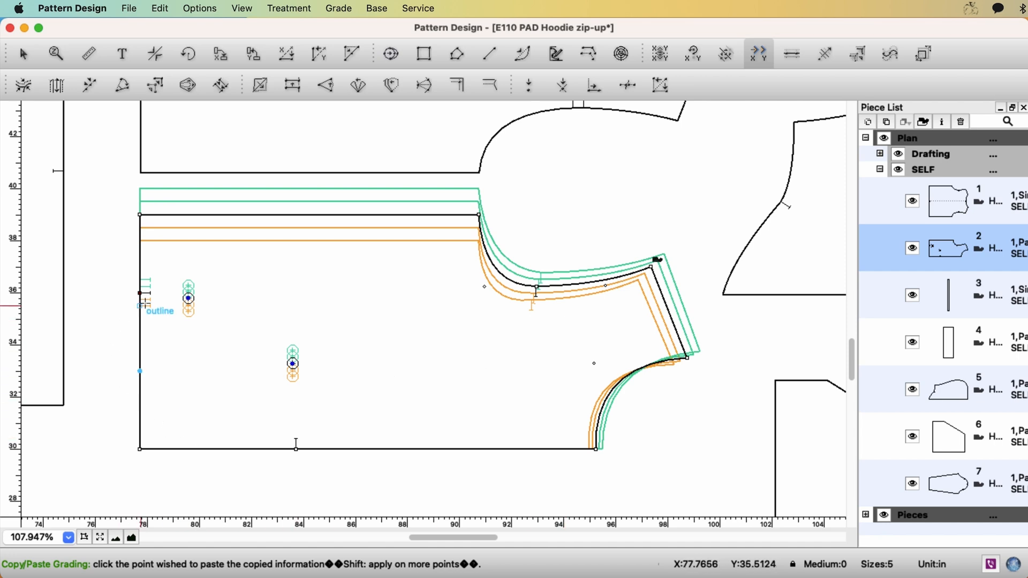
scroll(487, 360, "down", 2)
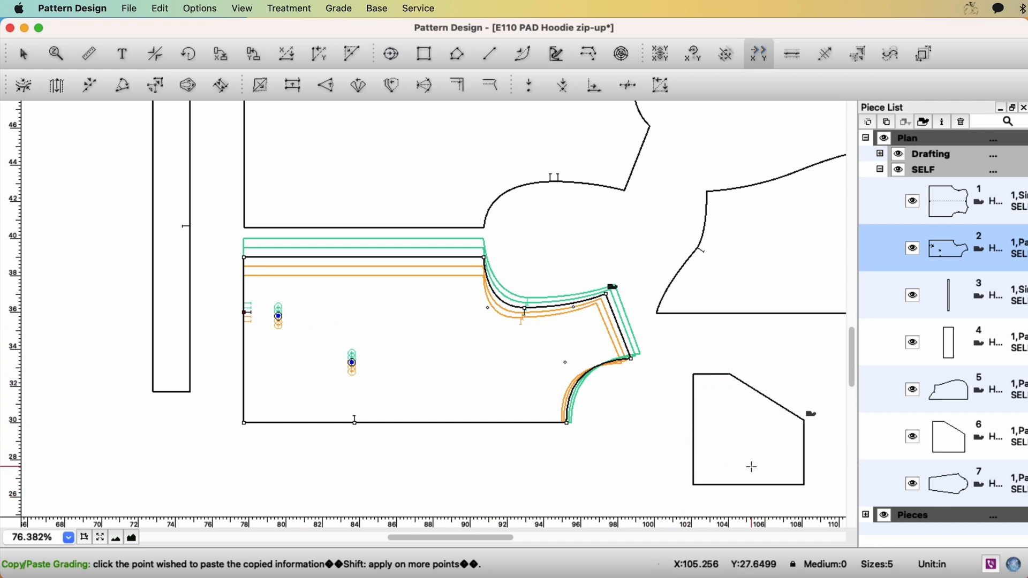
Copy the left notch's X and Y grading onto the lower-right piece's corner point
left_click(758, 53)
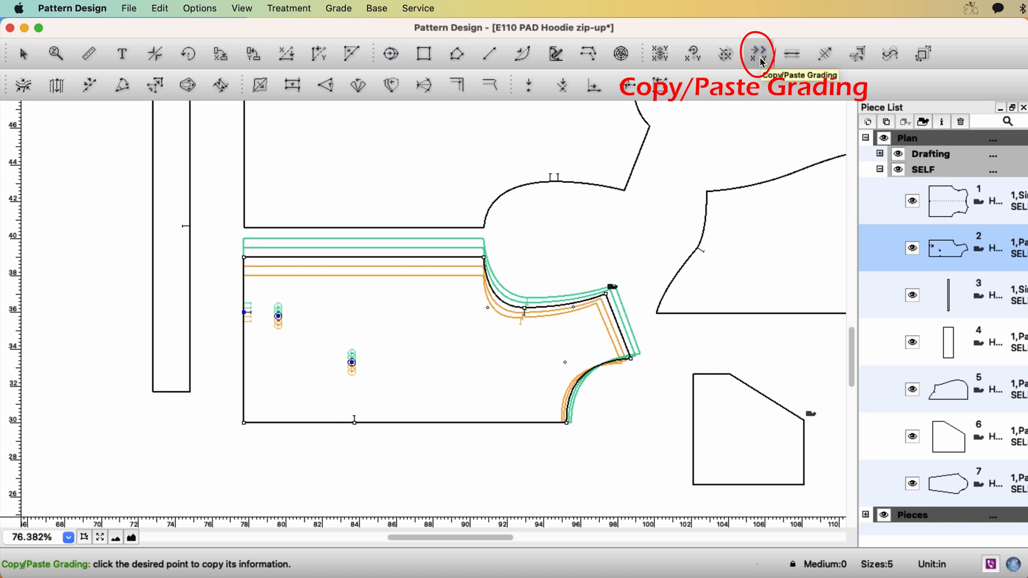
left_click(245, 313)
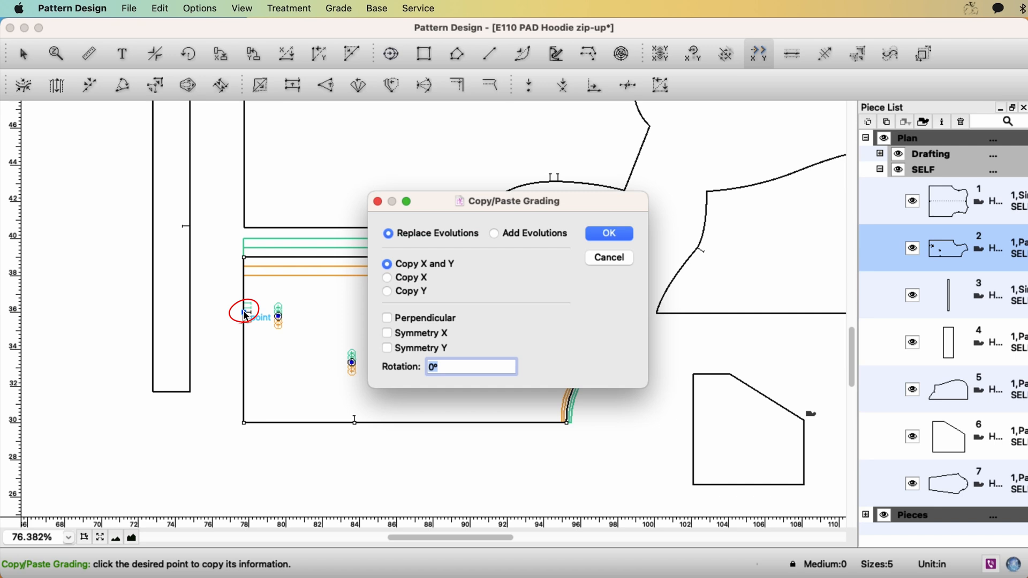
key("Return")
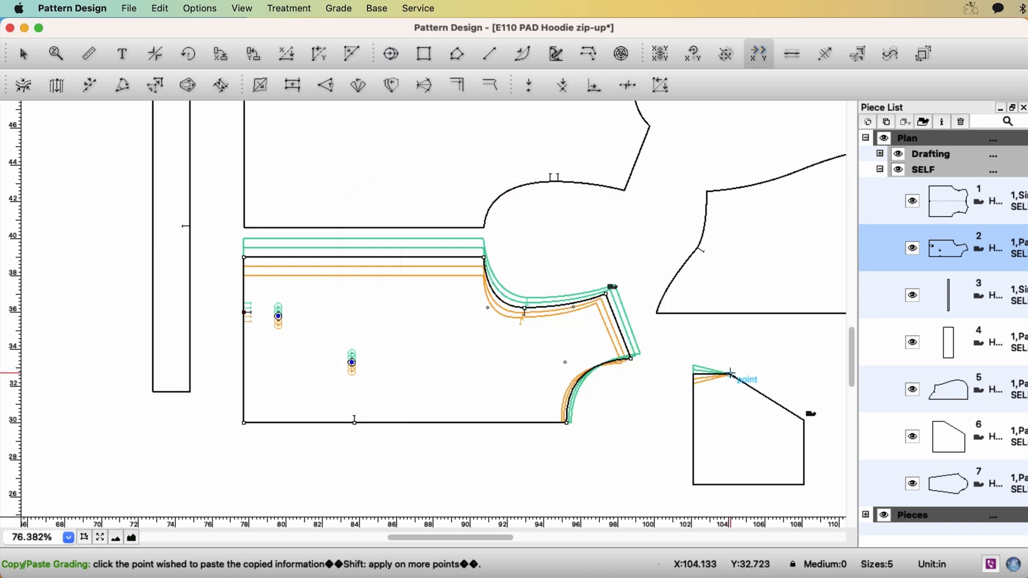
left_click(805, 417)
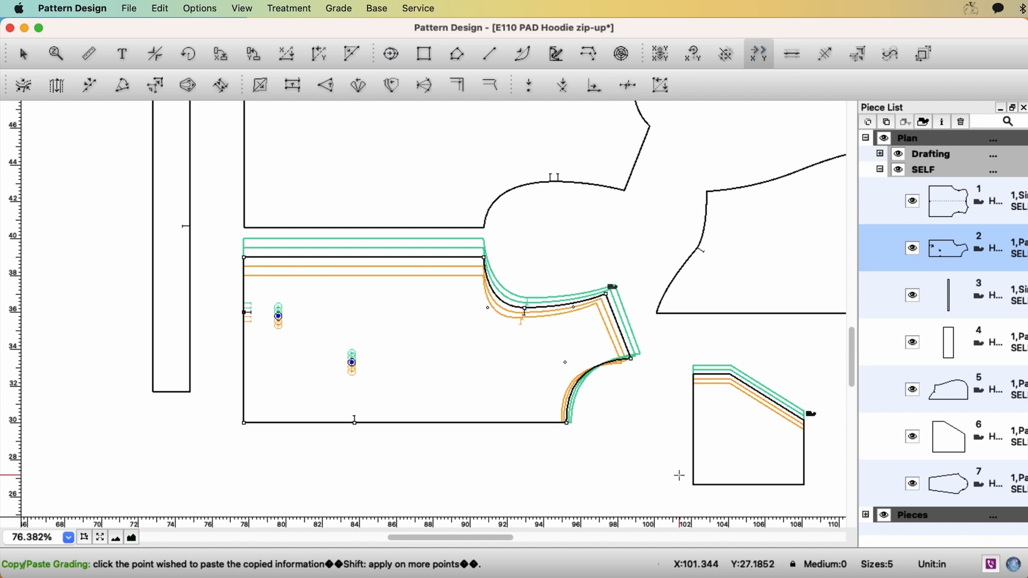
scroll(602, 429, "up", 5)
scroll(602, 429, "up", 3)
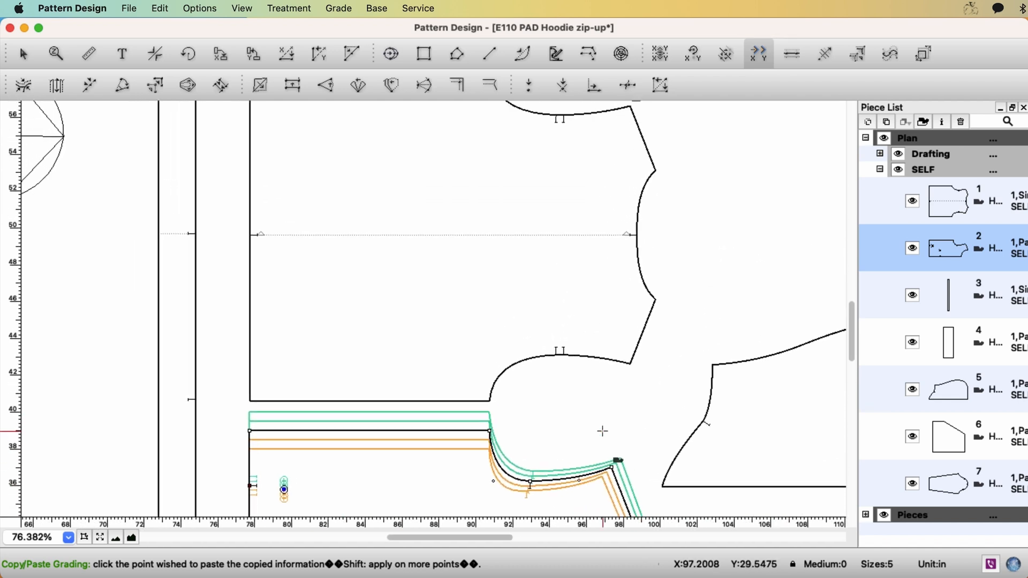
scroll(603, 431, "up", 1)
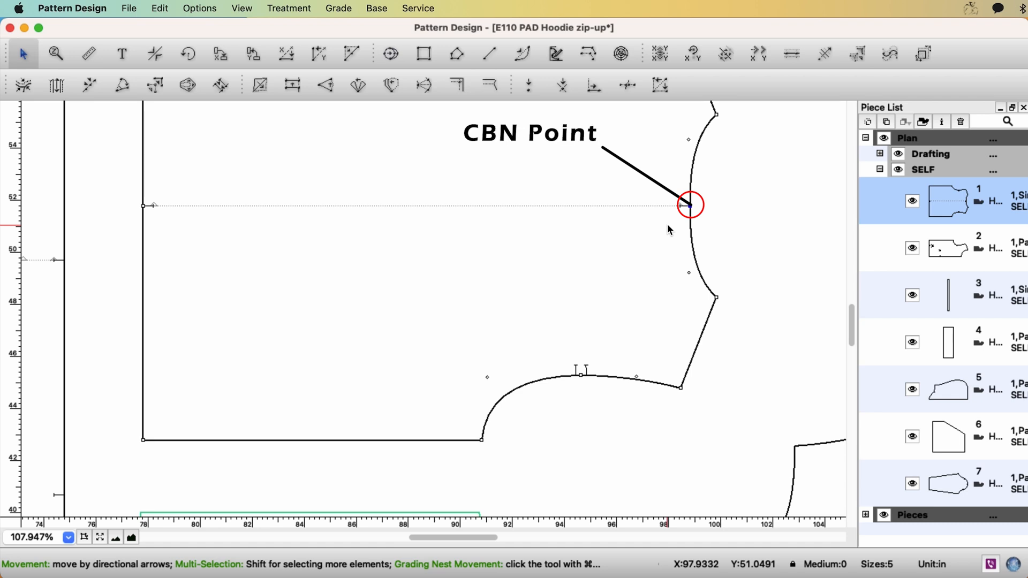
Review and confirm the CBN point's Large grading values in Grading Info
key("ctrl+j")
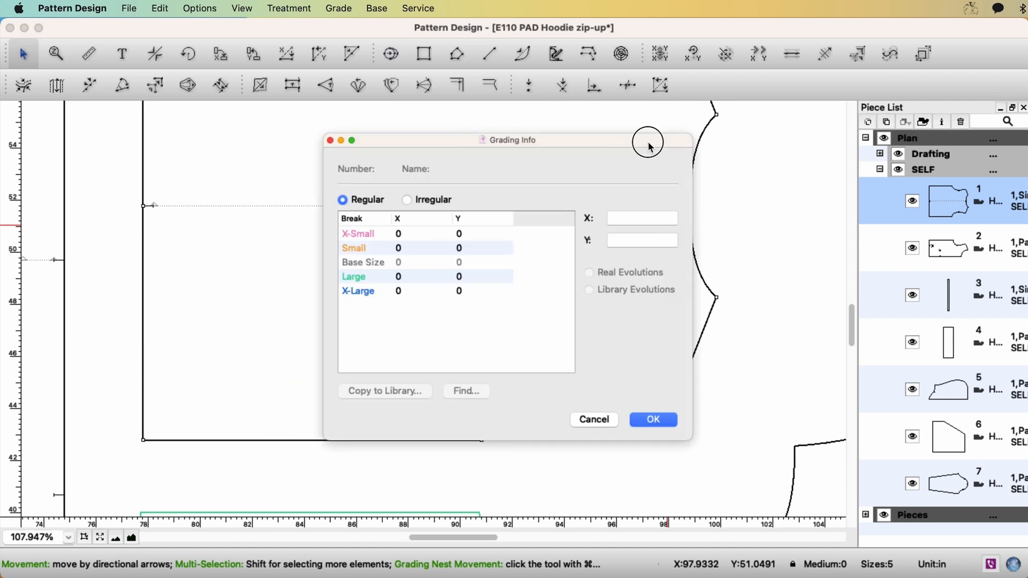
left_click_drag(650, 146, 453, 141)
double_click(216, 276)
type("0.125")
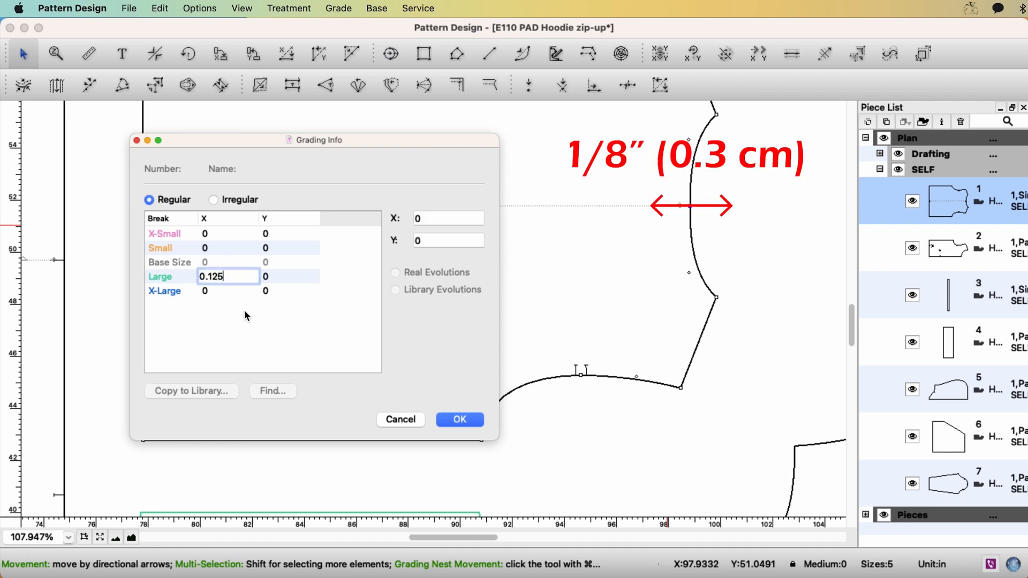
left_click(468, 421)
Grade the armhole point 0.25 in X and -0.125 in Y for Large
left_click(729, 295)
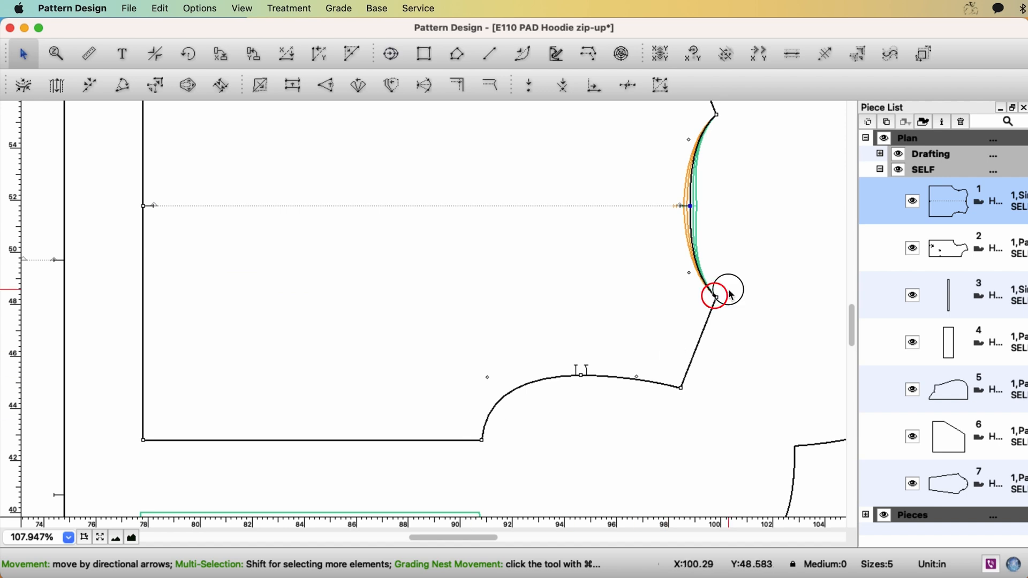
double_click(714, 298)
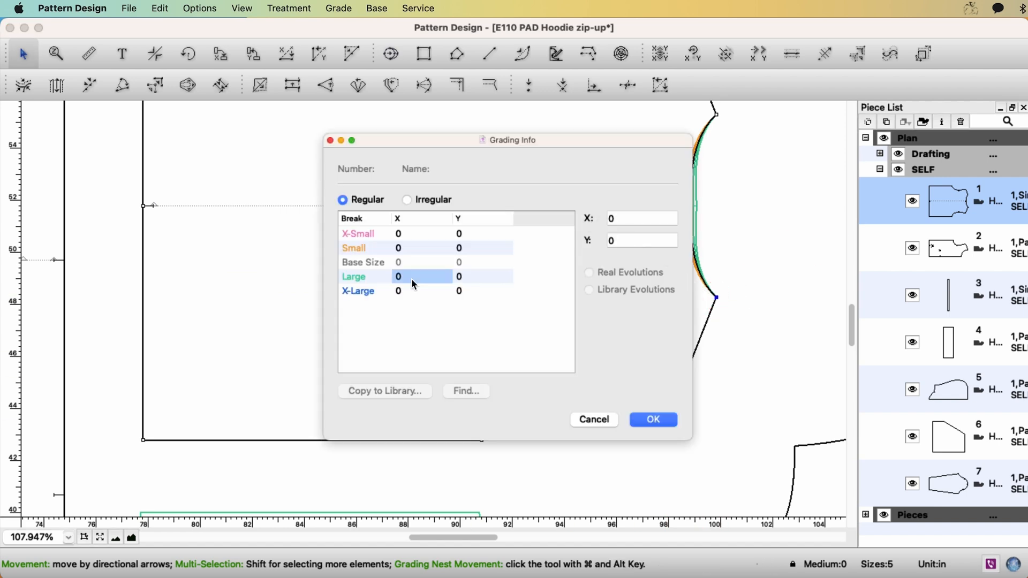
double_click(411, 276)
type(".2")
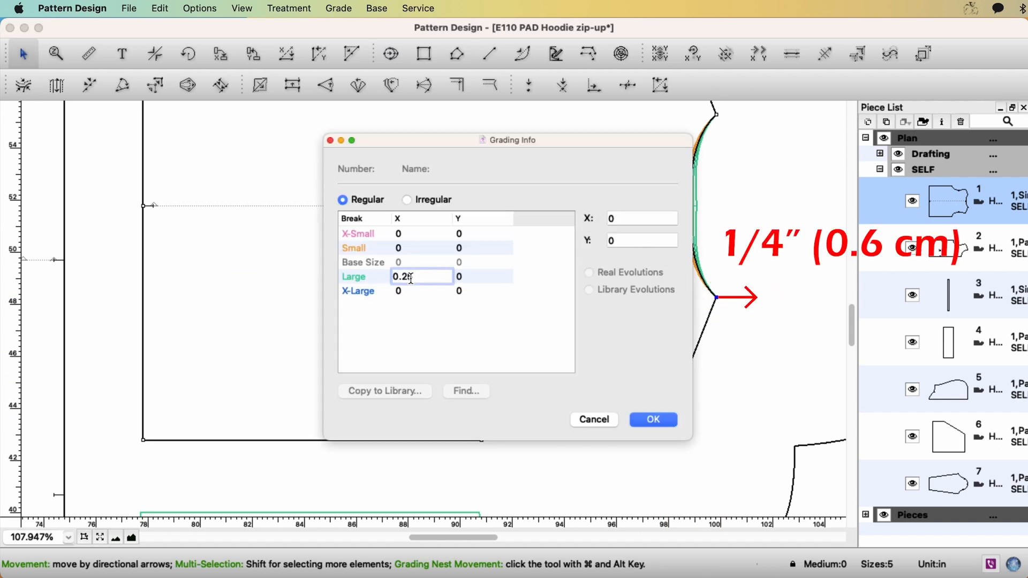
type("5")
left_click_drag(585, 139, 472, 138)
left_click(384, 278)
double_click(384, 279)
type("-0")
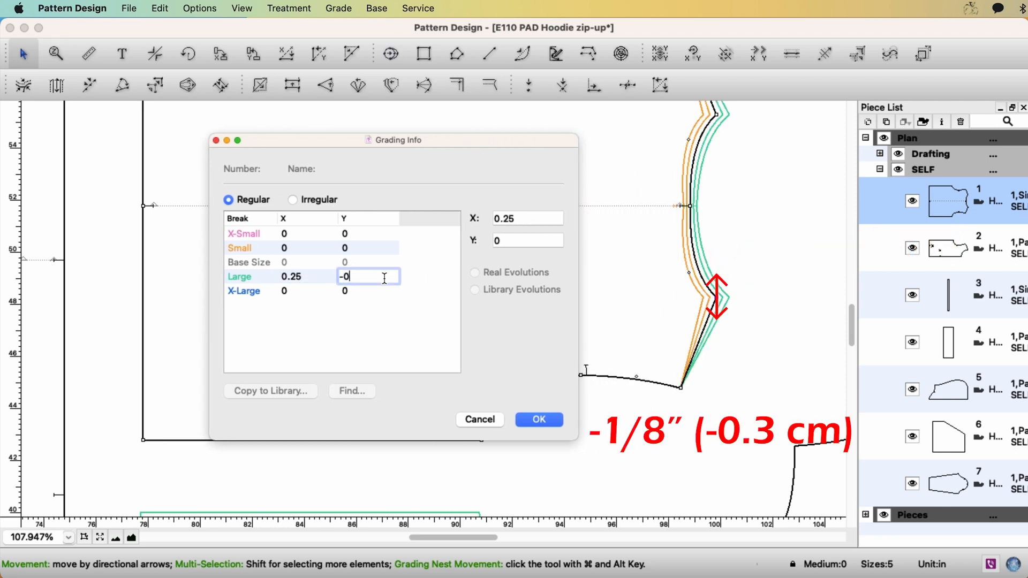
key("Return")
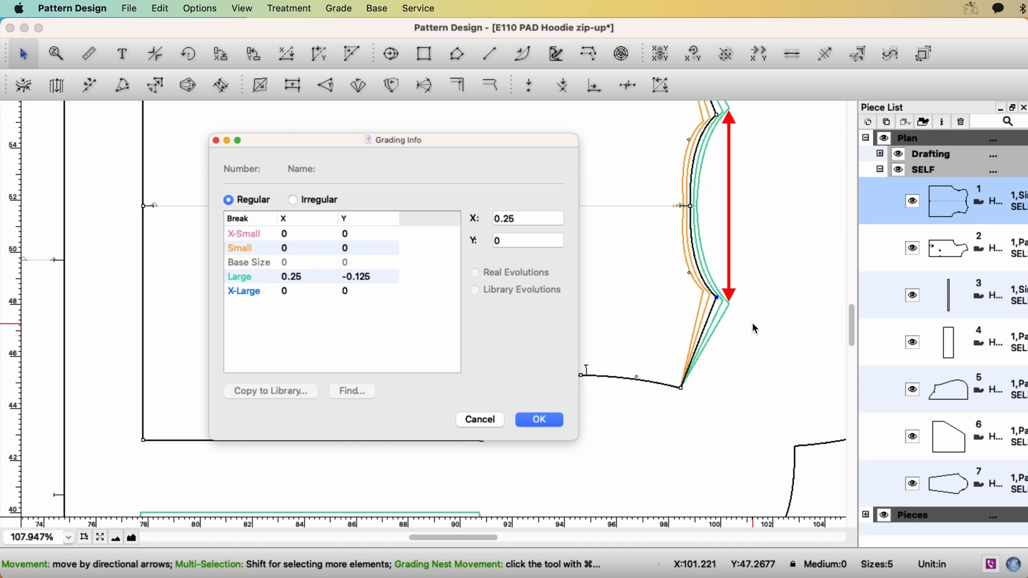
left_click(553, 418)
Smooth the armhole segment's grade lines, keeping the ends' path angles
left_click(695, 258)
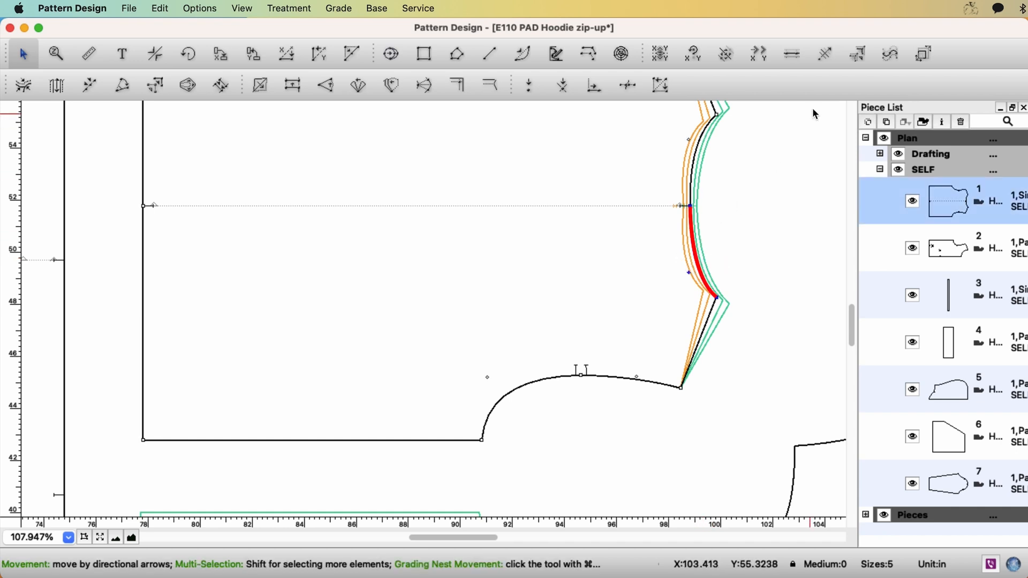
left_click(884, 54)
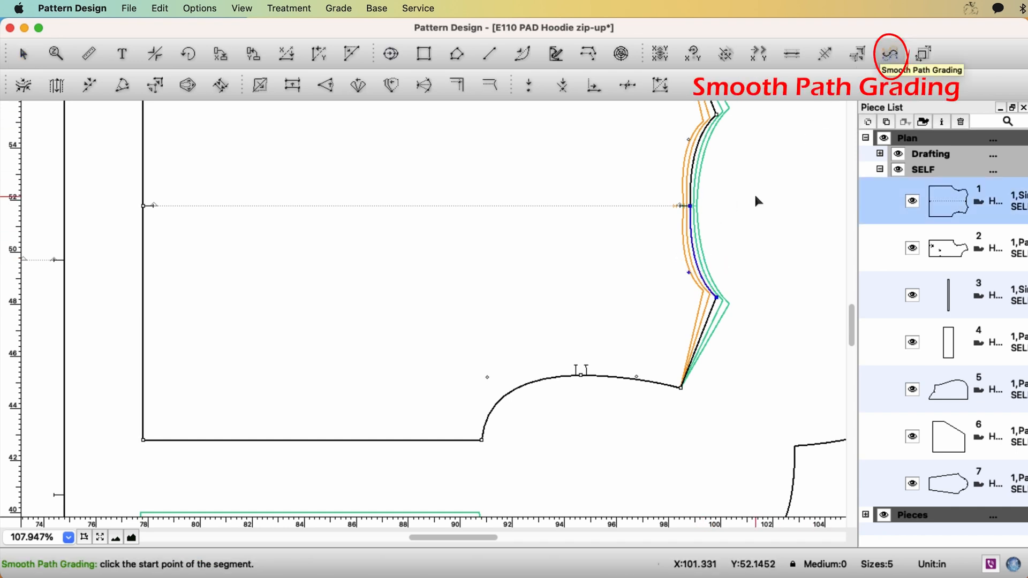
left_click(689, 207)
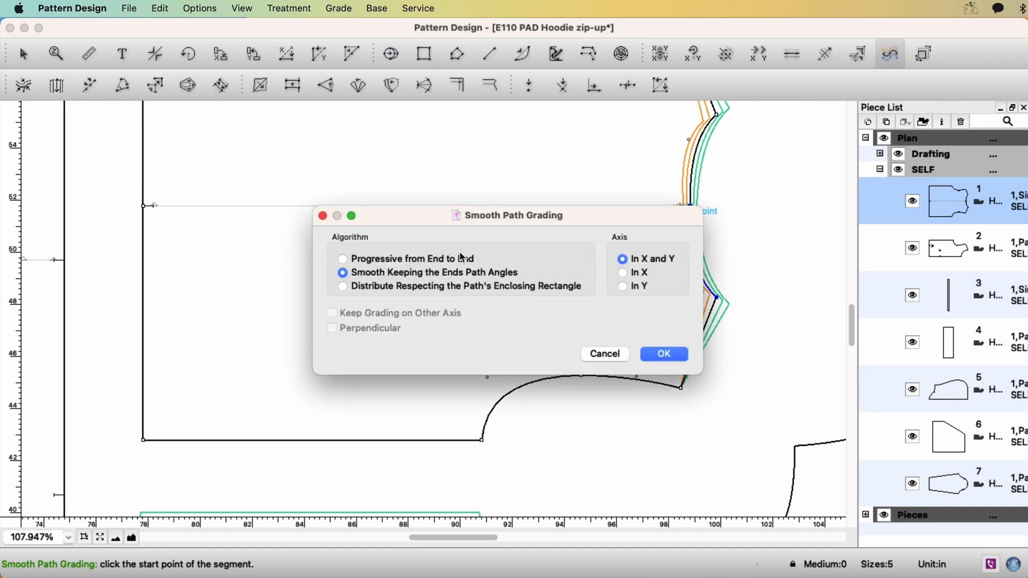
left_click(665, 353)
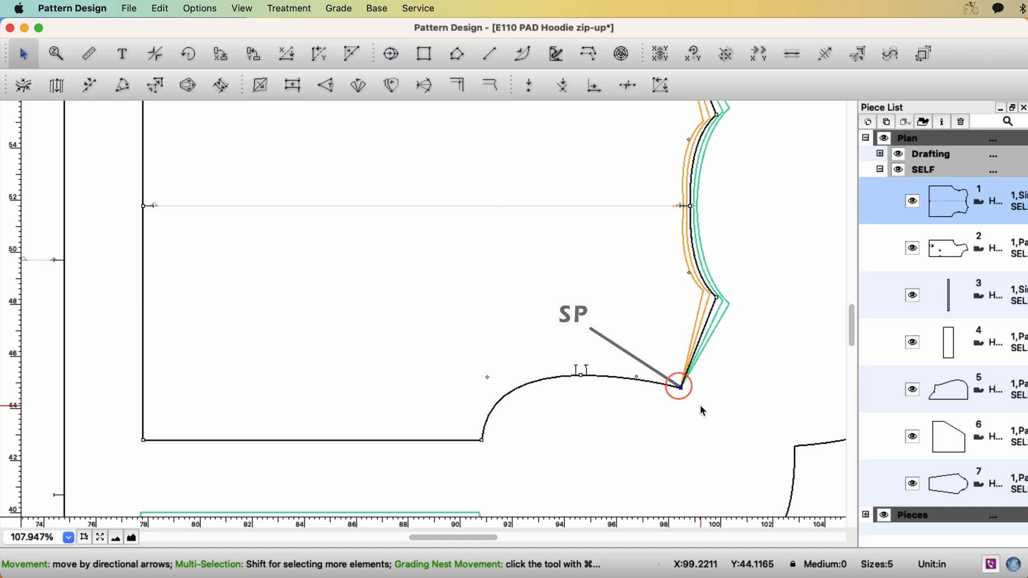
Grade the shoulder point 0.25 in X and -0.25 in Y for Large
double_click(678, 387)
double_click(280, 273)
type(".25")
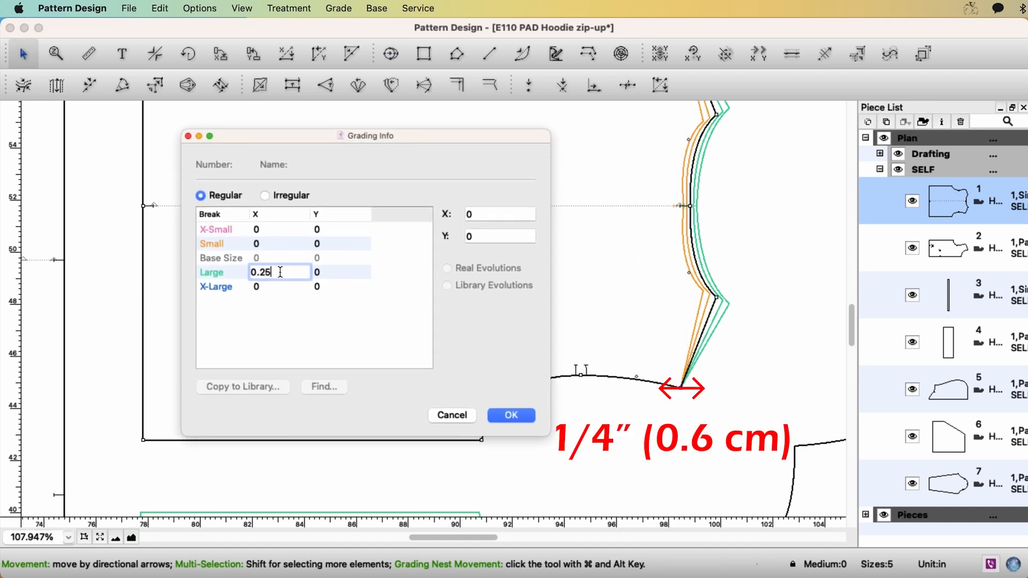
double_click(336, 273)
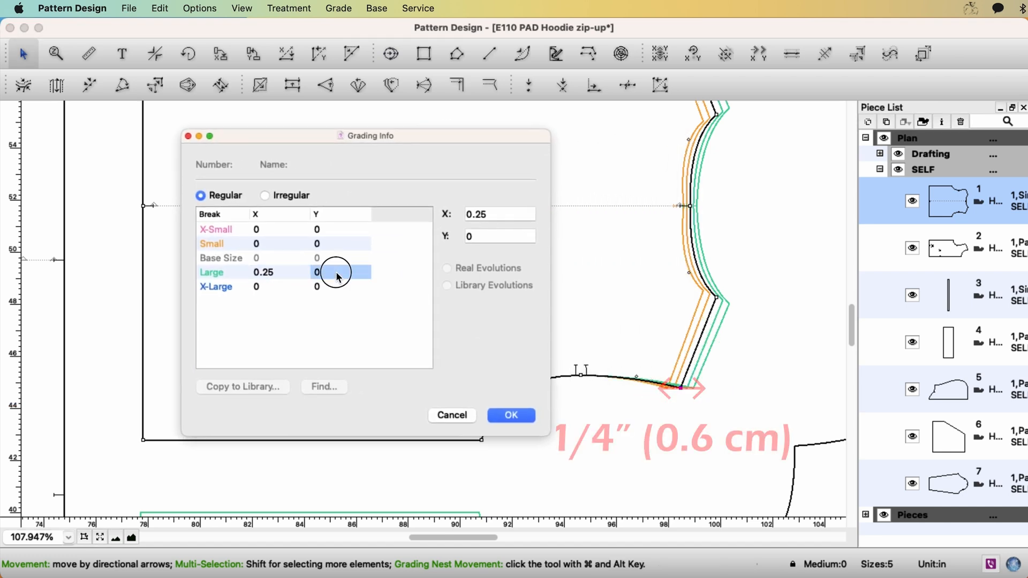
type("-0.25")
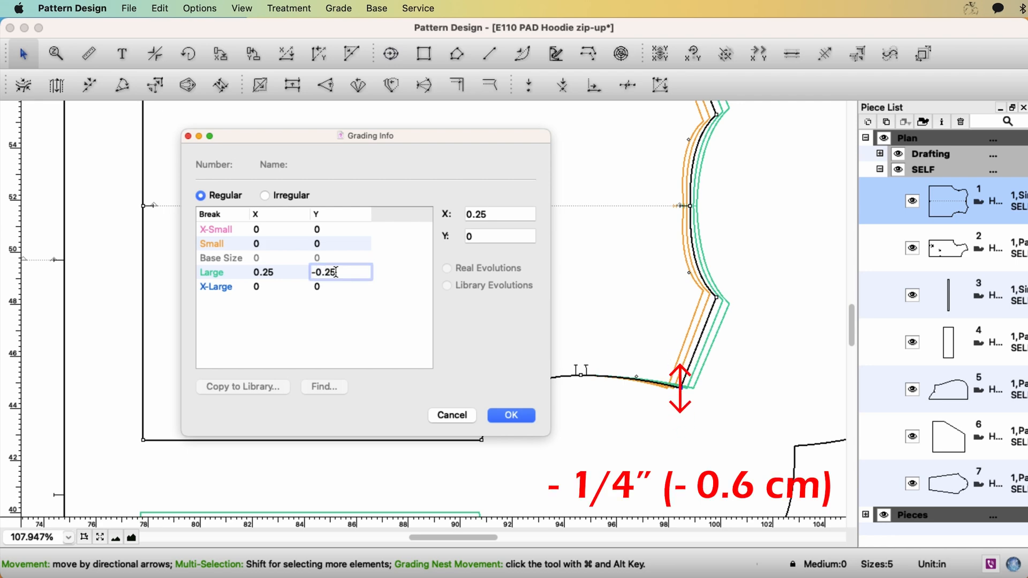
left_click(511, 416)
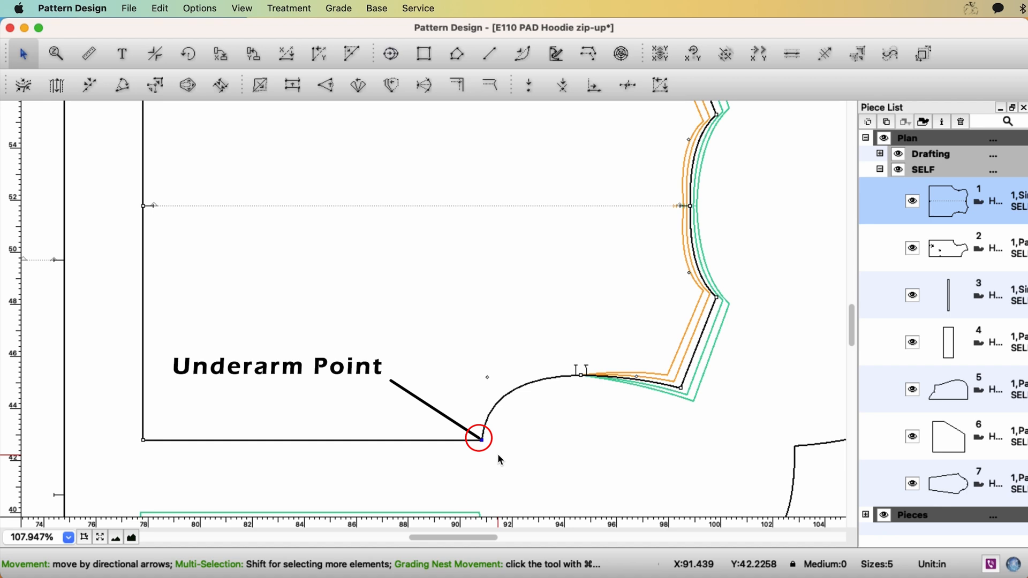
Grade the underarm point -0.5 in Y for Large
double_click(481, 438)
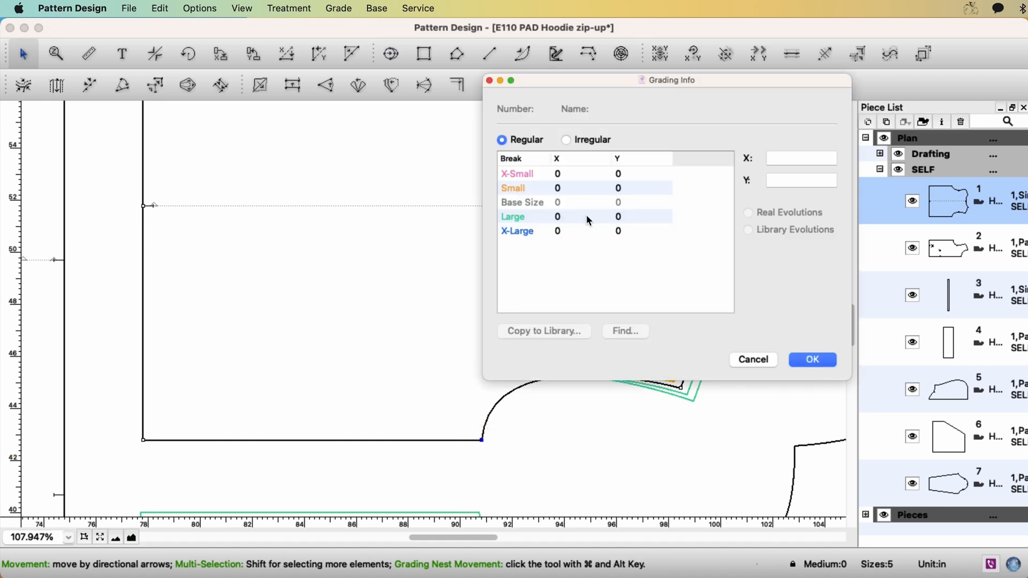
left_click(646, 219)
type("-0.5")
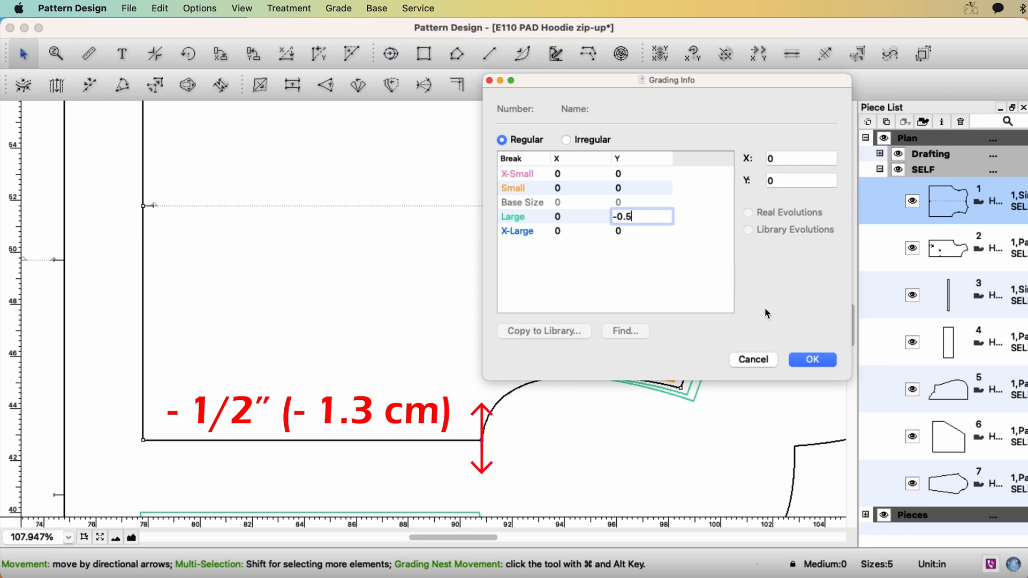
left_click(820, 362)
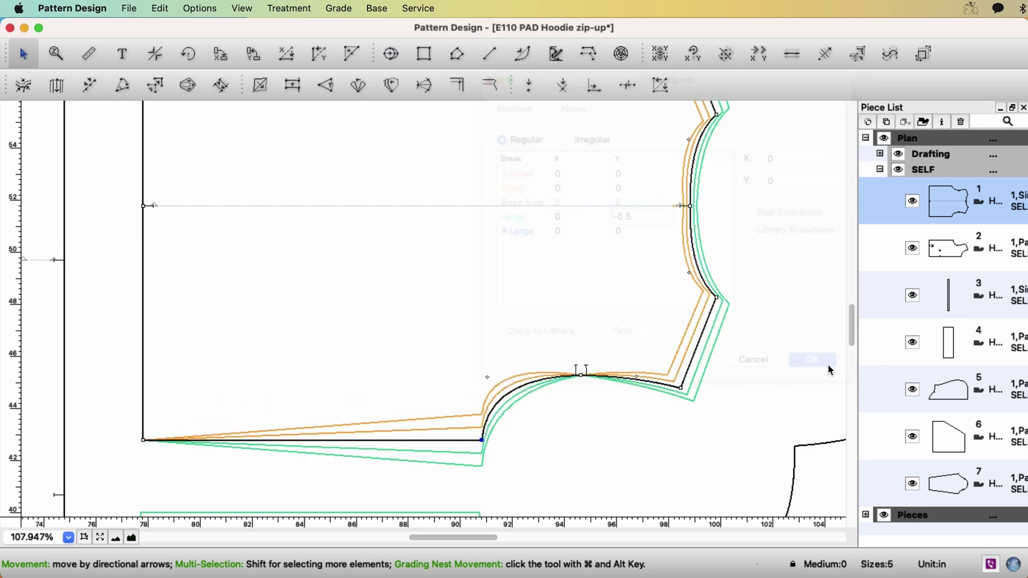
Smooth the grade lines of the curve from underarm to shoulder
left_click(610, 383)
left_click(888, 54)
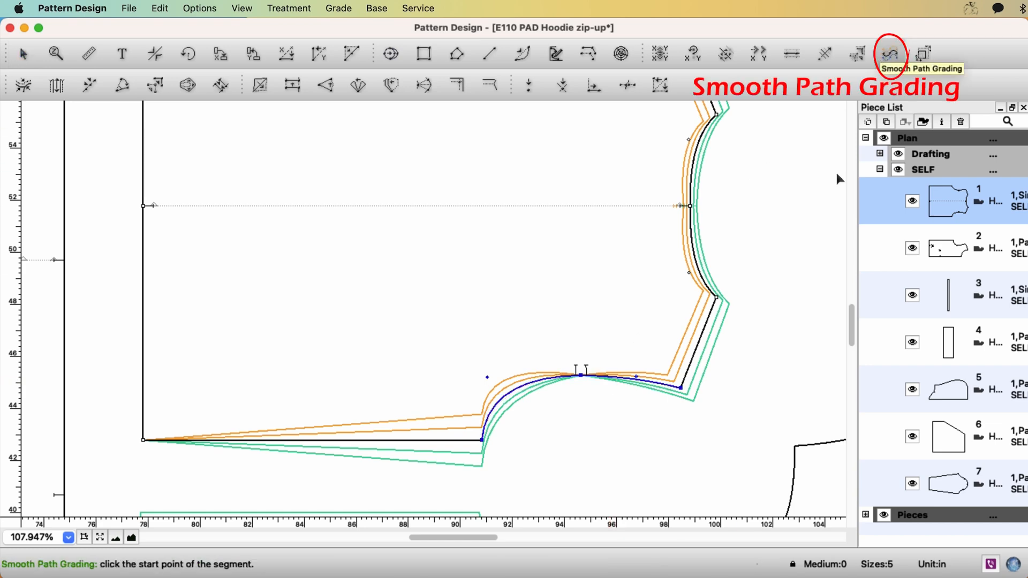
left_click(680, 389)
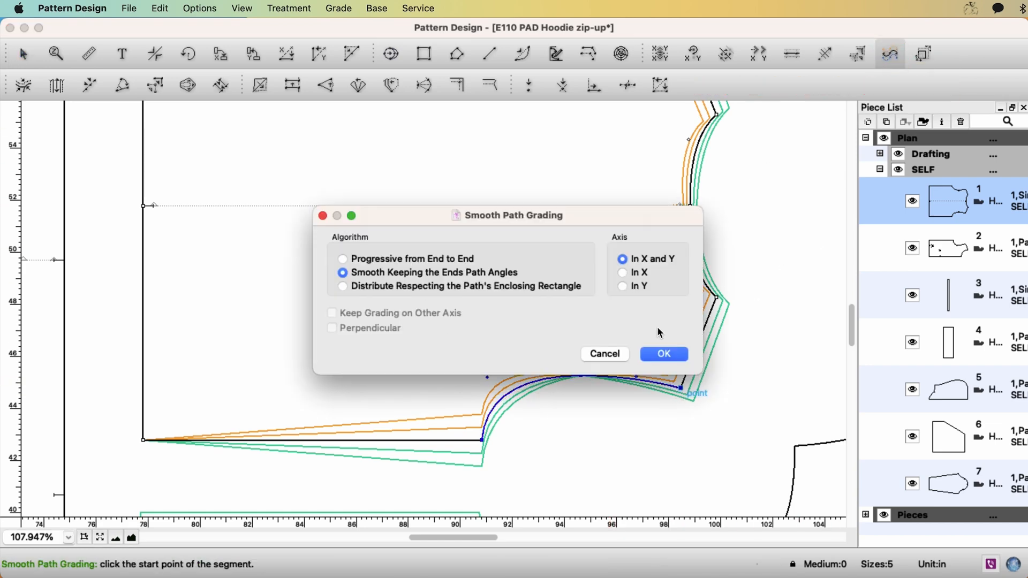
left_click(668, 354)
left_click(755, 54)
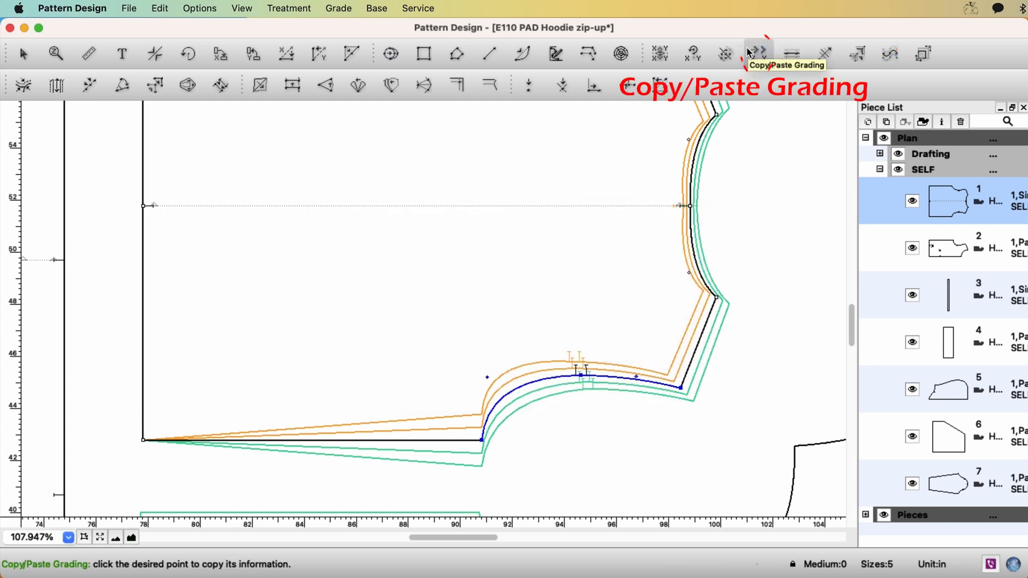
Copy the underarm point's X and Y grading onto the far-left corner point
left_click(482, 441)
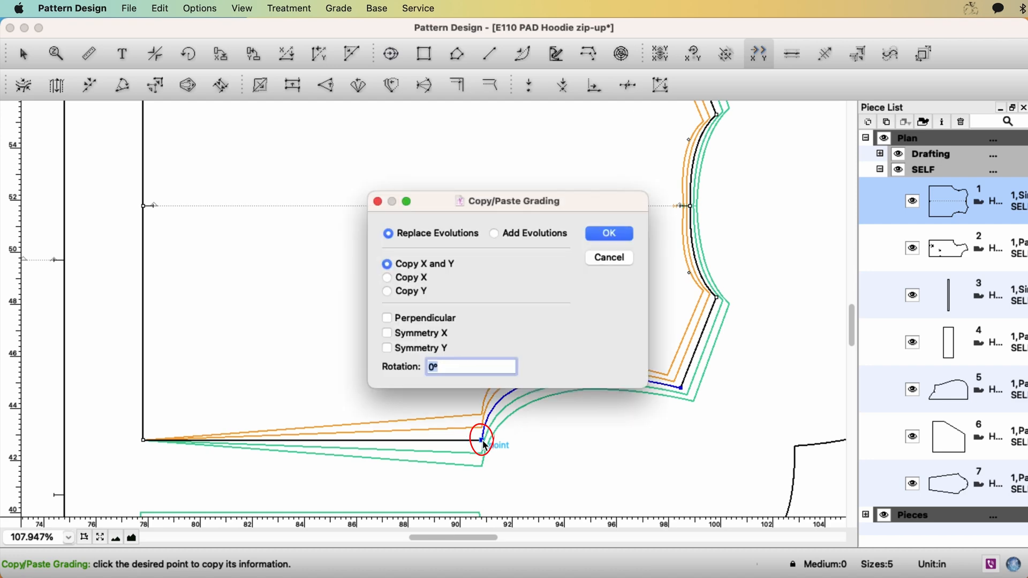
left_click(617, 239)
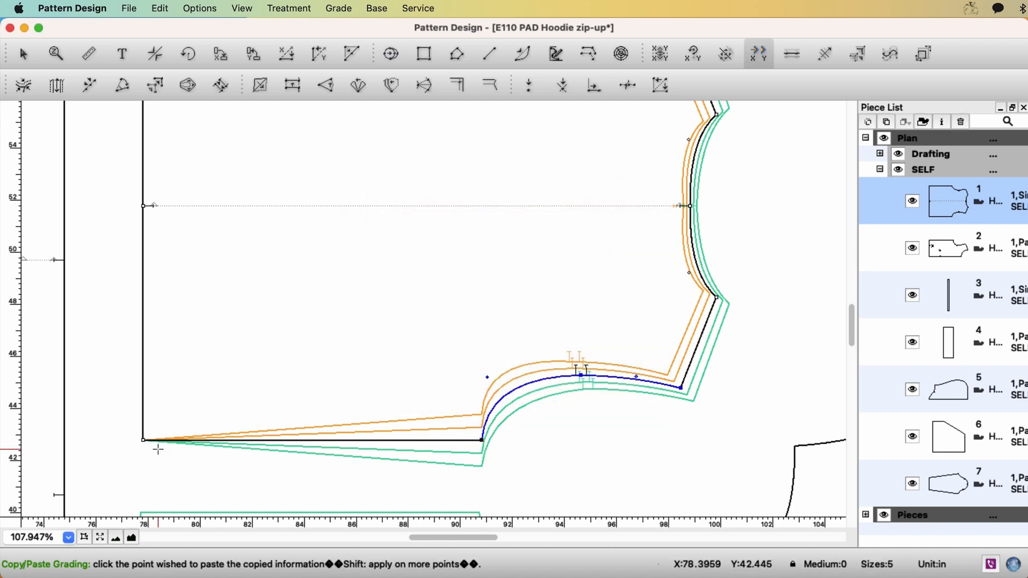
left_click(142, 441)
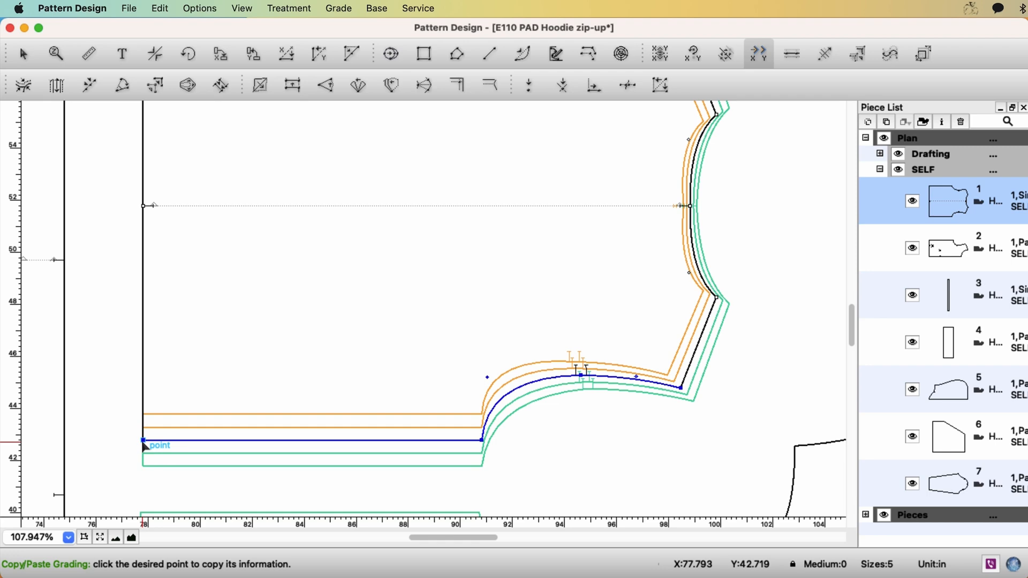
scroll(657, 387, "down", 1)
scroll(657, 388, "down", 1)
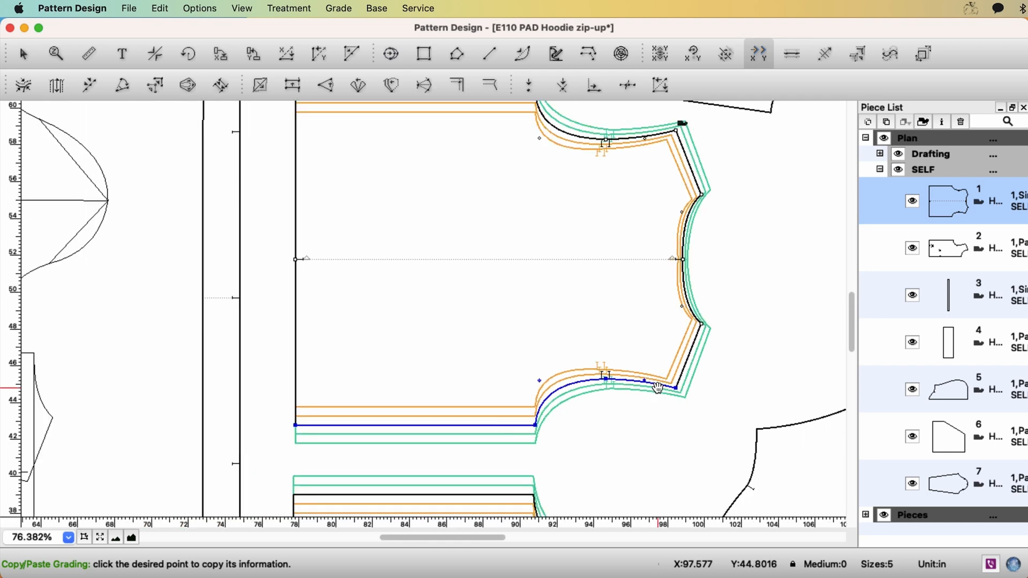
scroll(657, 388, "down", 1)
scroll(657, 389, "down", 1)
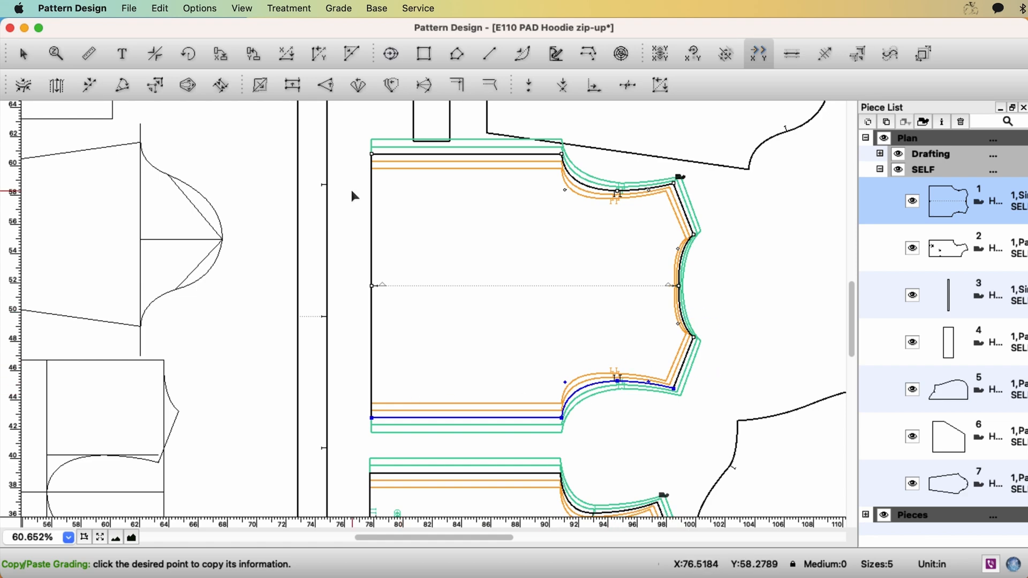
scroll(666, 441, "right", 5)
scroll(667, 442, "down", 3)
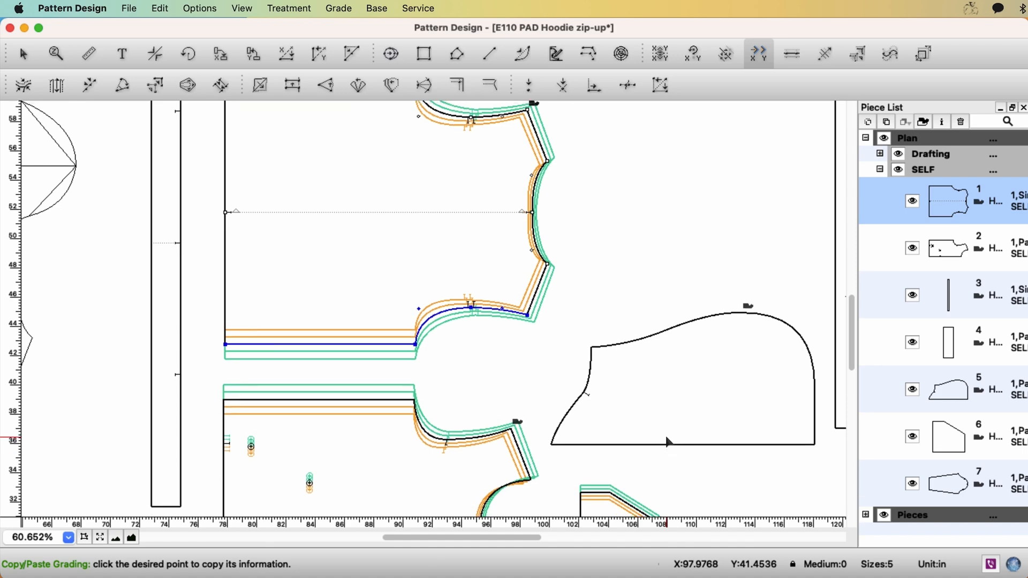
scroll(667, 442, "right", 1)
scroll(667, 442, "down", 1)
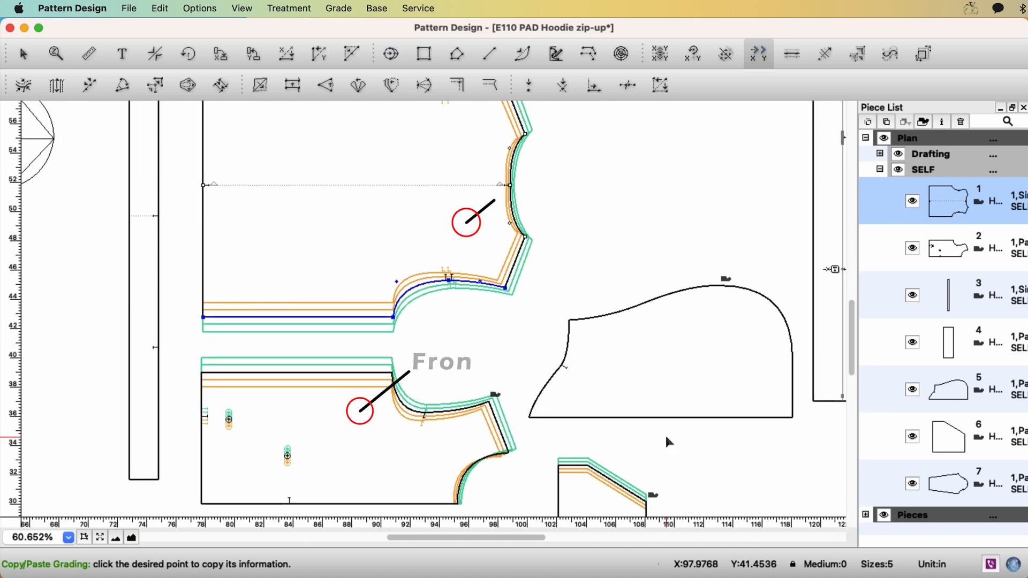